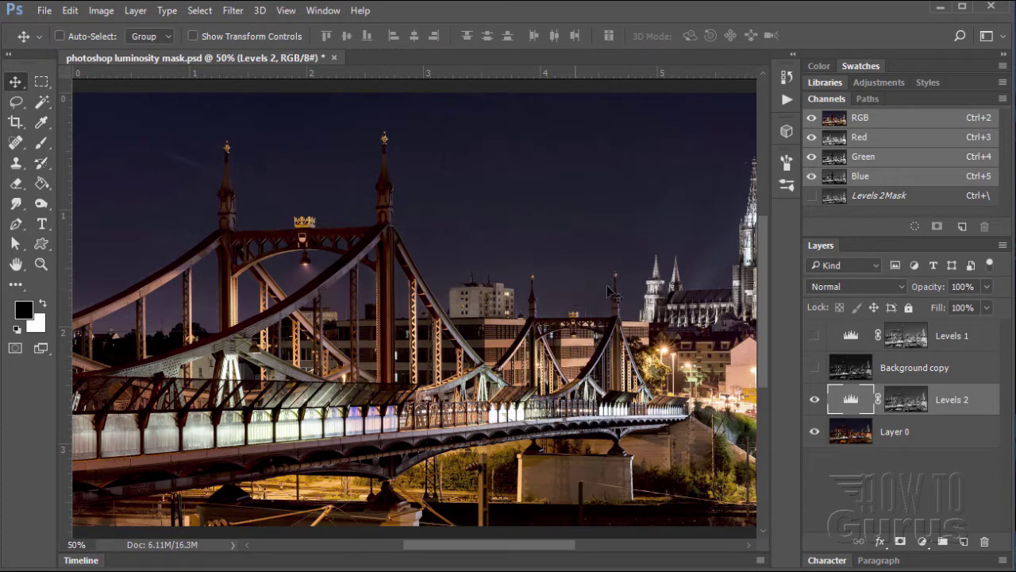
Display the Levels 2 layer mask alone on the canvas as a grayscale bridge image.
{"action": "left_click", "coordinate": [912, 404]}
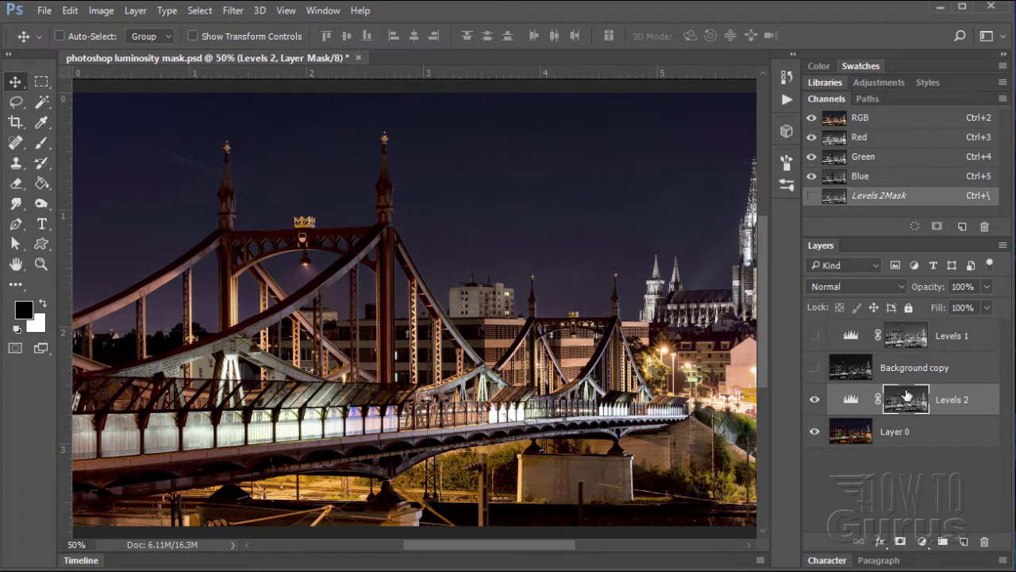
{"action": "left_click_drag", "start_coordinate": [907, 395], "coordinate": [934, 398]}
{"action": "left_click", "coordinate": [908, 401], "text": "alt"}
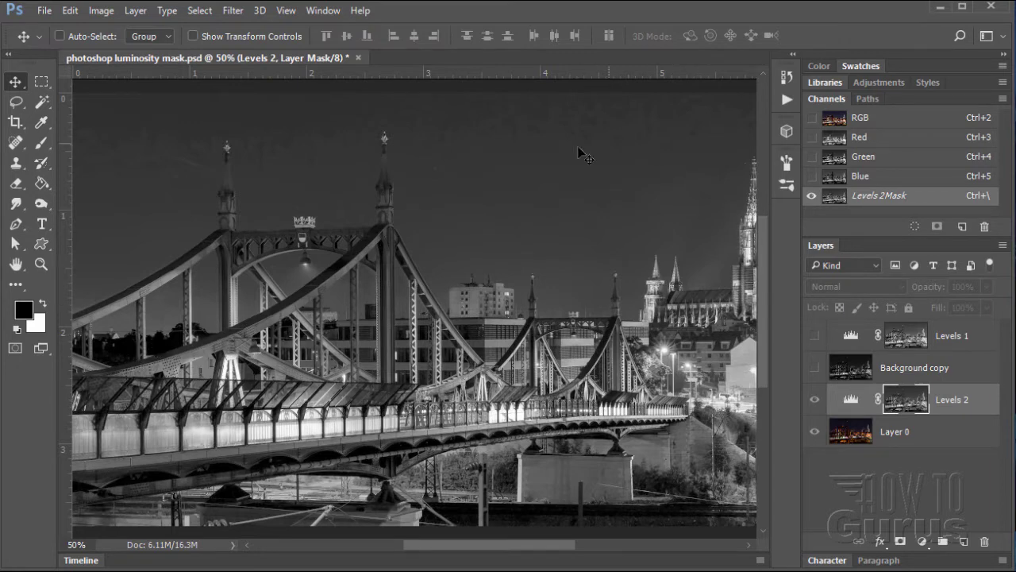
Return to the colour photo and toggle Levels 2 off and on to compare the brightening.
{"action": "left_click", "coordinate": [853, 403]}
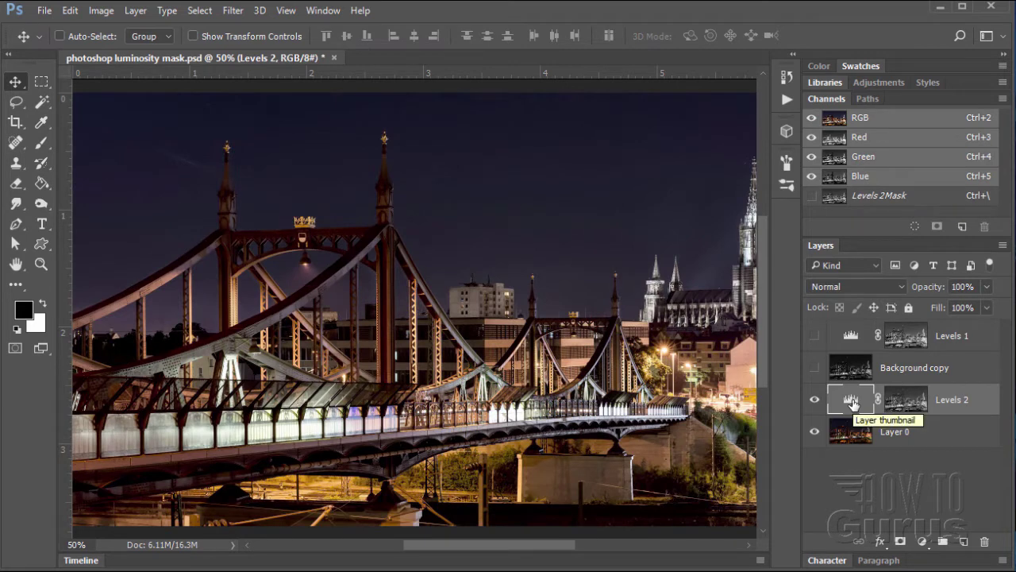
{"action": "left_click", "coordinate": [814, 403]}
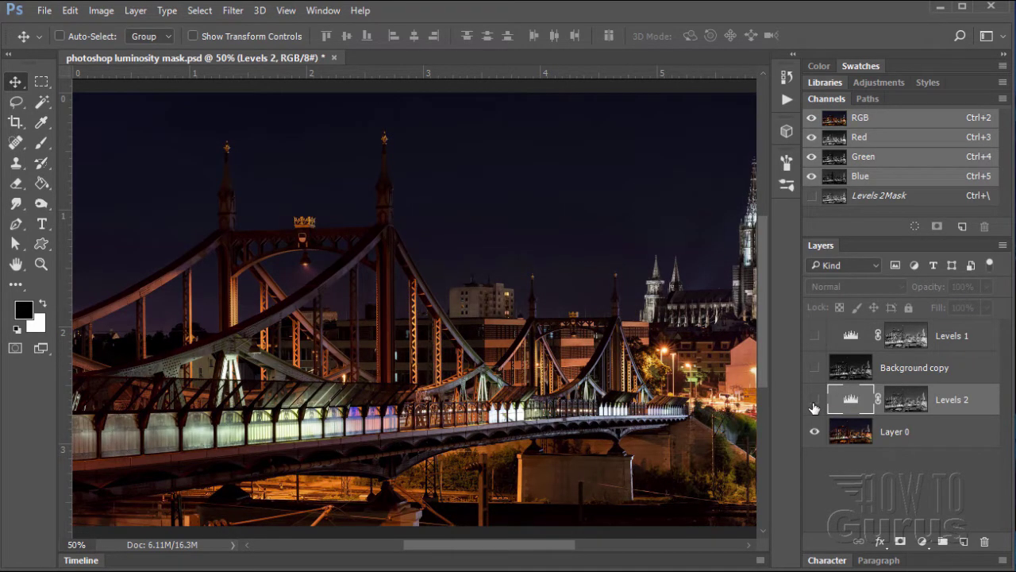
{"action": "left_click", "coordinate": [814, 402]}
{"action": "left_click", "coordinate": [814, 402]}
{"action": "left_click", "coordinate": [814, 403]}
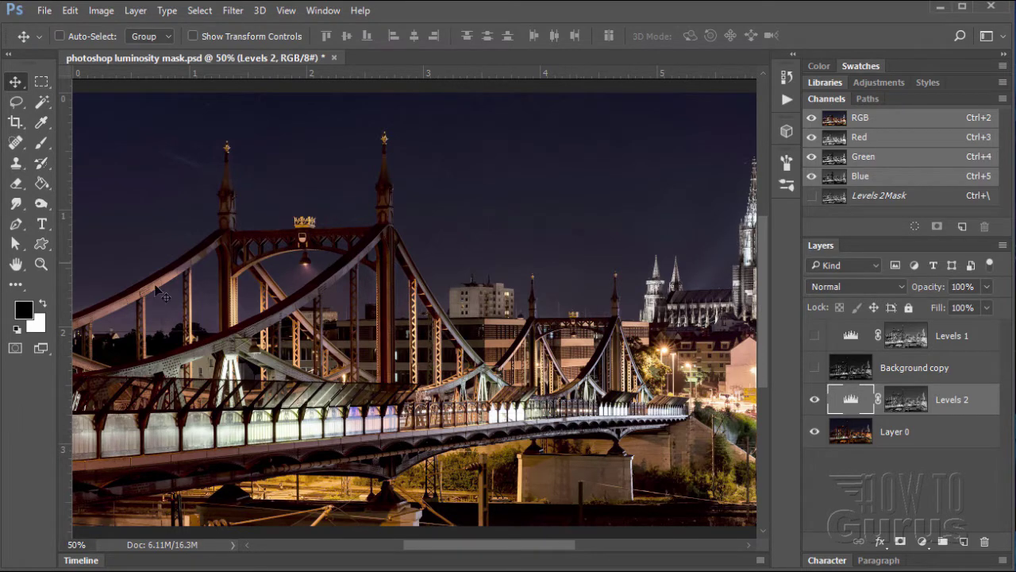
{"action": "left_click", "coordinate": [815, 400]}
{"action": "left_click", "coordinate": [815, 400]}
{"action": "left_click", "coordinate": [815, 400]}
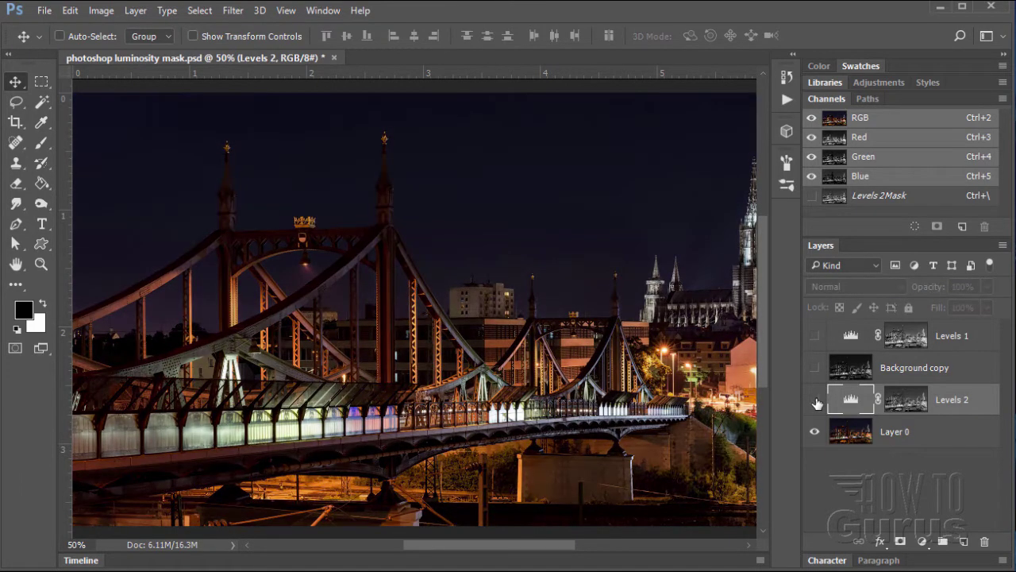
{"action": "left_click", "coordinate": [815, 399]}
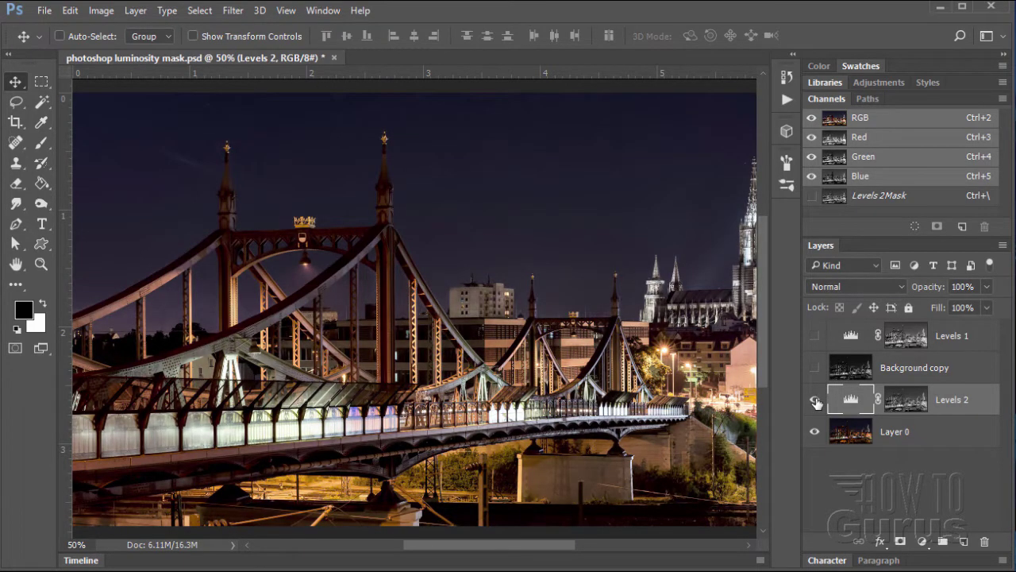
Delete the three layers from Levels 1 through Levels 2, leaving only Layer 0.
{"action": "left_click", "coordinate": [961, 337]}
{"action": "left_click", "coordinate": [953, 401], "text": "shift"}
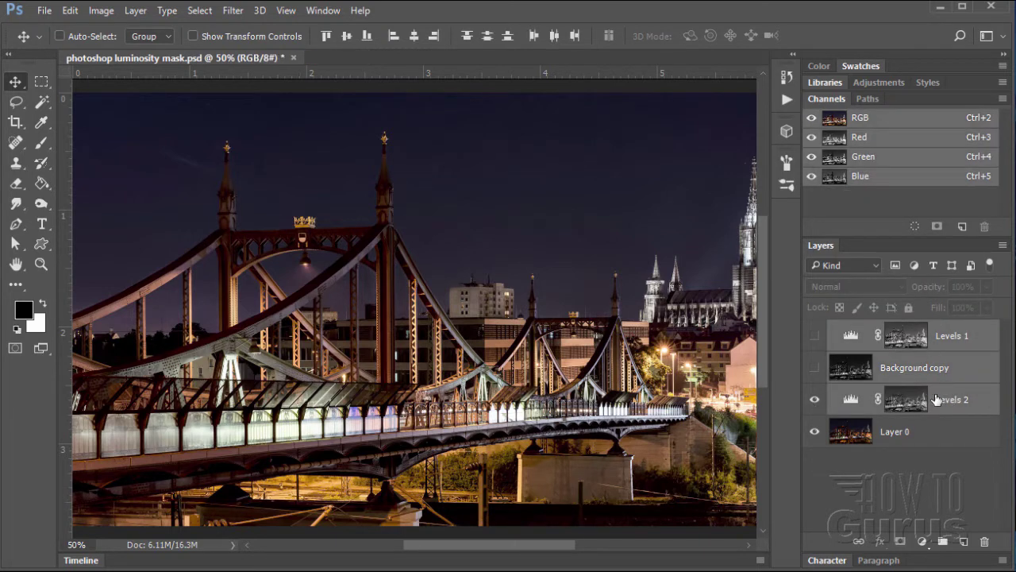
{"action": "left_click", "coordinate": [984, 544]}
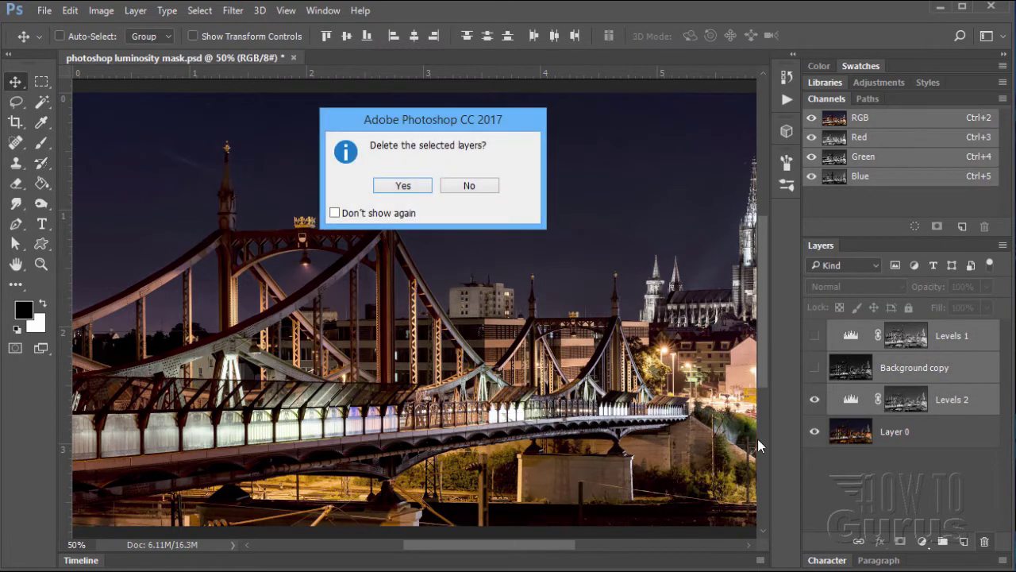
{"action": "left_click", "coordinate": [398, 183]}
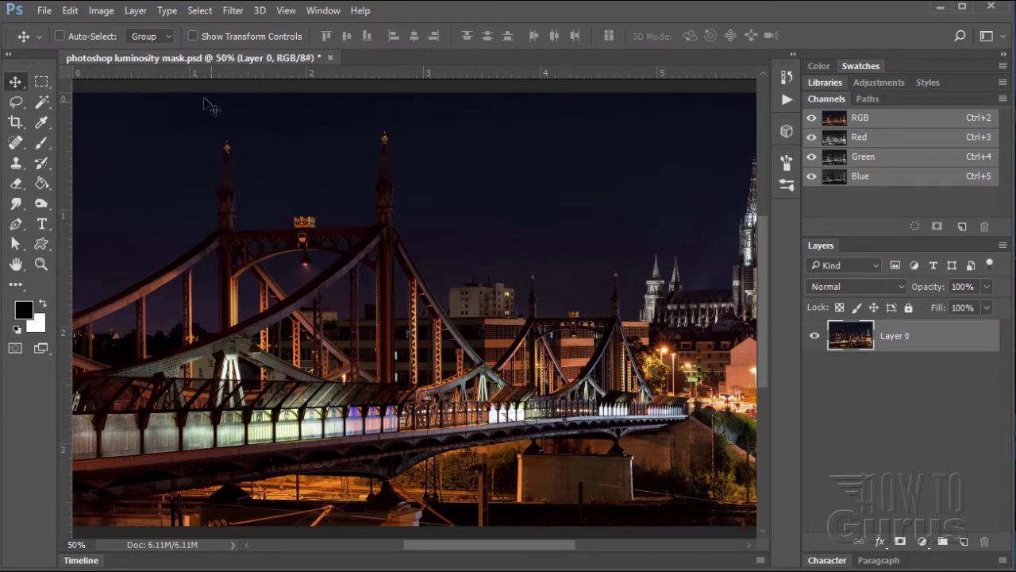
Add a new Levels 1 adjustment layer at default settings above Layer 0.
{"action": "left_click", "coordinate": [136, 12]}
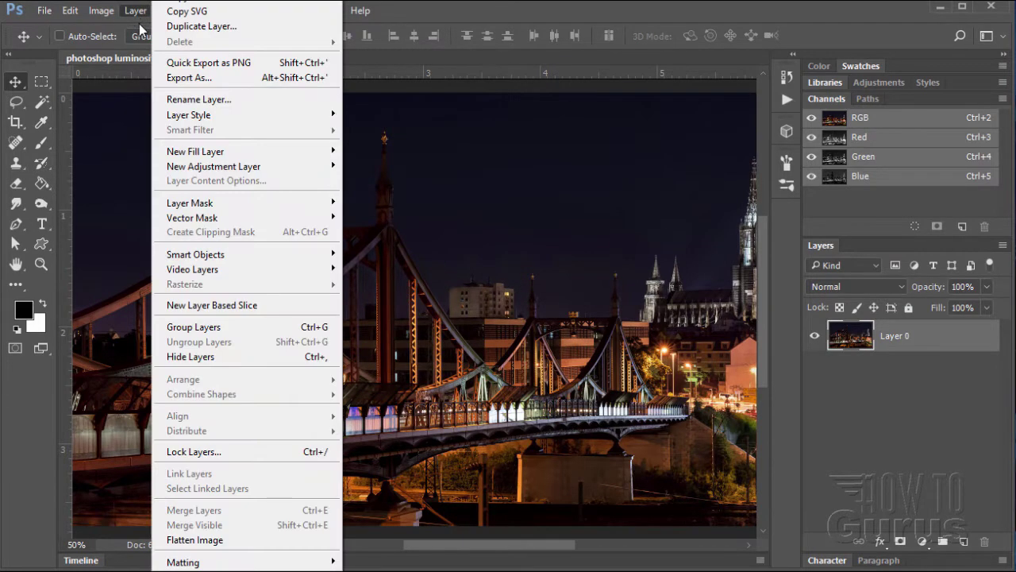
{"action": "mouse_move", "coordinate": [265, 167]}
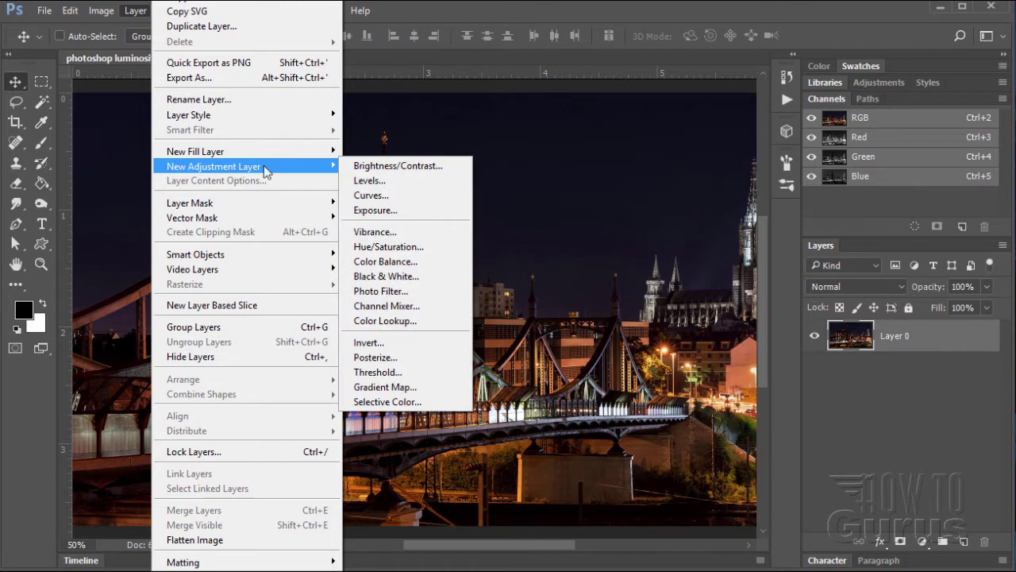
{"action": "left_click", "coordinate": [378, 181]}
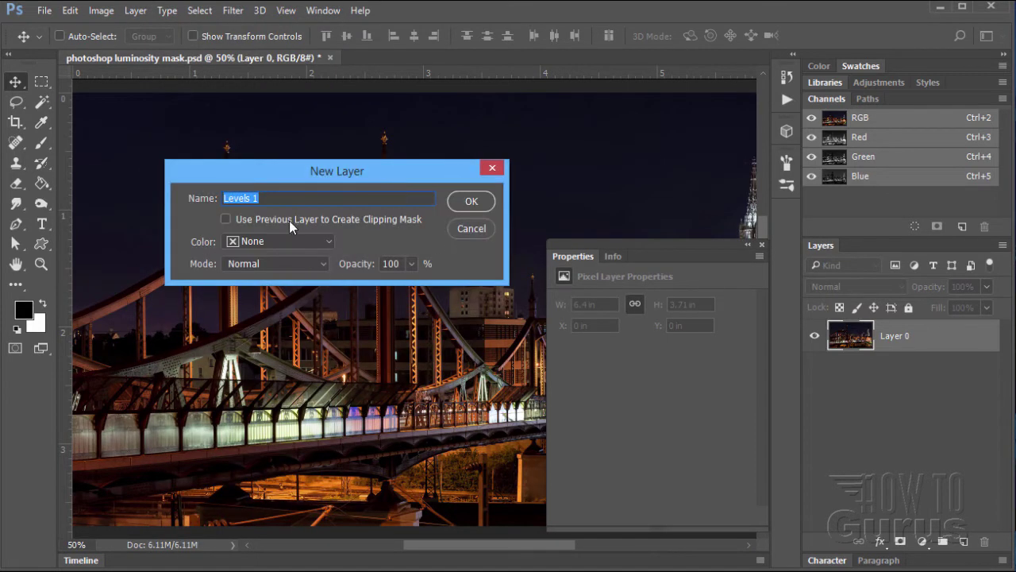
{"action": "left_click", "coordinate": [468, 202]}
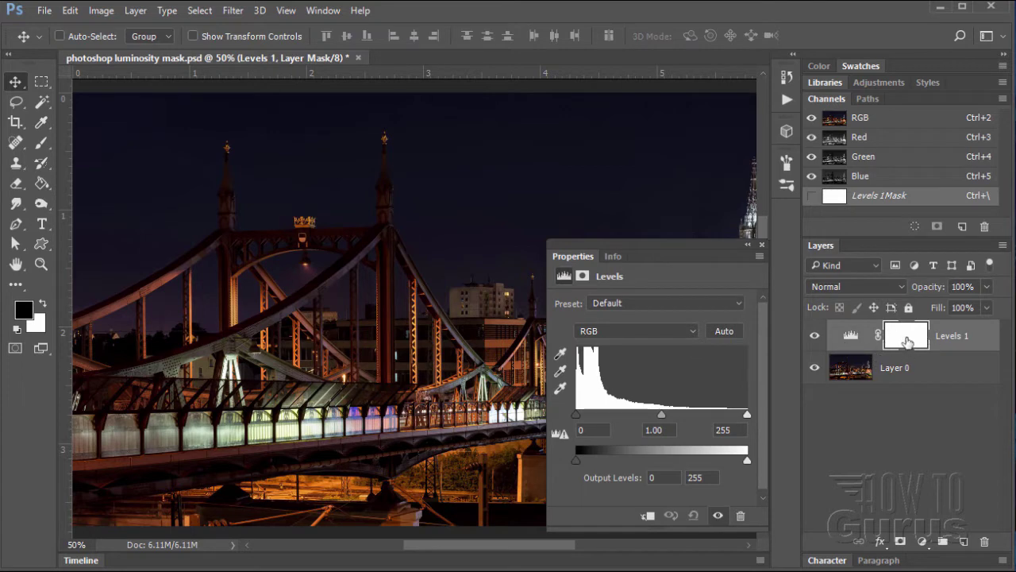
Set the Levels 1 input levels to 0, 1.74 and 249 to brighten the night photo.
{"action": "left_click_drag", "start_coordinate": [663, 414], "coordinate": [635, 417]}
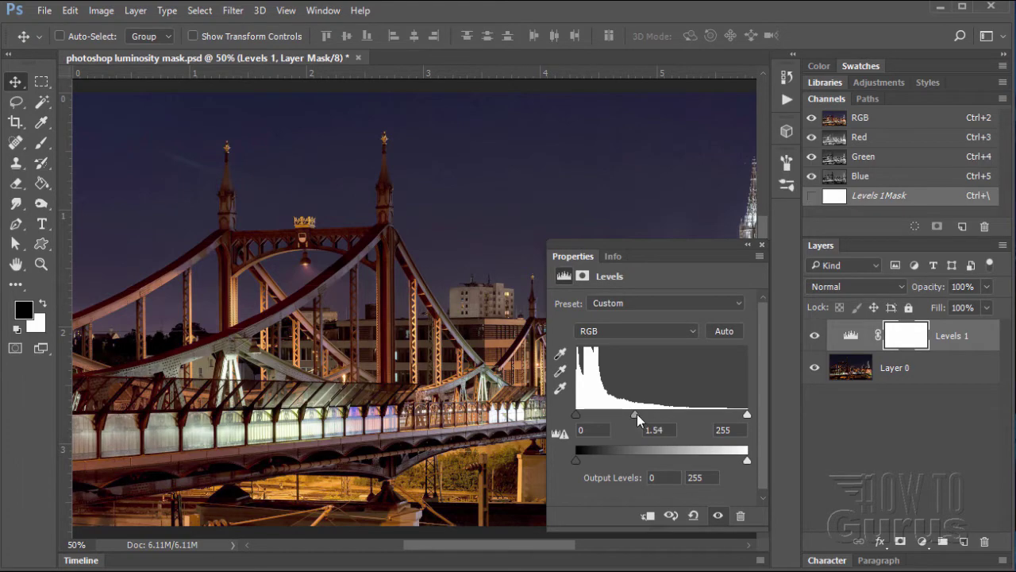
{"action": "mouse_move", "coordinate": [637, 414]}
{"action": "left_mouse_down"}
{"action": "mouse_move", "coordinate": [649, 414]}
{"action": "mouse_move", "coordinate": [633, 420]}
{"action": "left_mouse_up"}
{"action": "left_click_drag", "start_coordinate": [669, 243], "coordinate": [894, 276]}
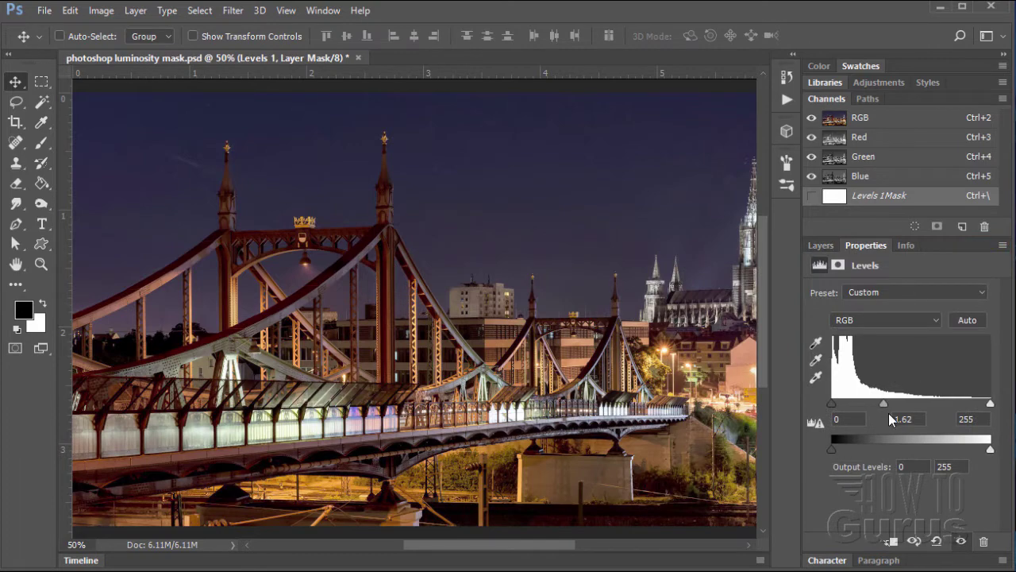
{"action": "mouse_move", "coordinate": [887, 404]}
{"action": "left_mouse_down"}
{"action": "mouse_move", "coordinate": [902, 403]}
{"action": "mouse_move", "coordinate": [879, 405]}
{"action": "left_mouse_up"}
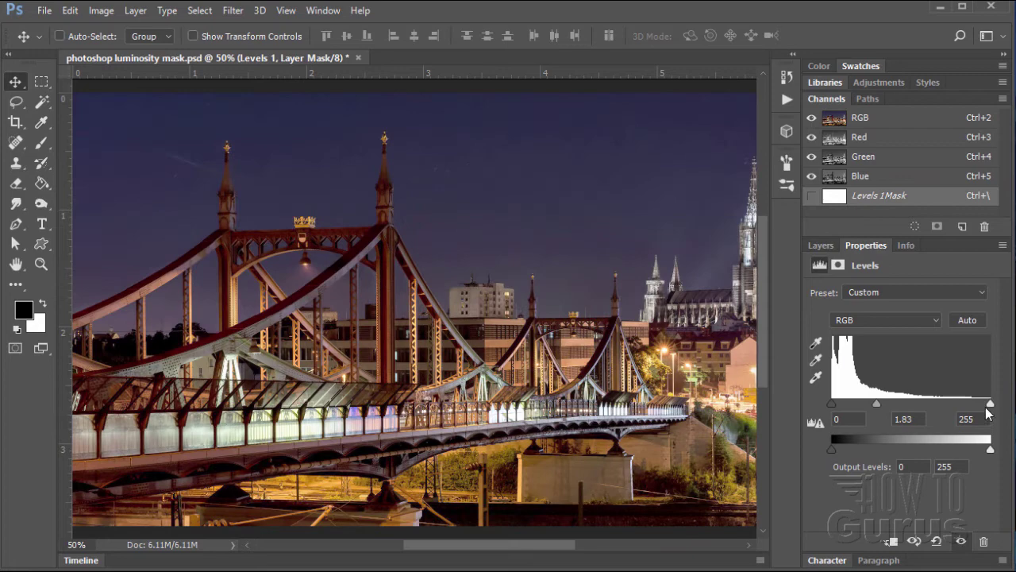
{"action": "left_click_drag", "start_coordinate": [989, 408], "coordinate": [986, 405]}
{"action": "mouse_move", "coordinate": [833, 409]}
{"action": "left_mouse_down"}
{"action": "mouse_move", "coordinate": [848, 405]}
{"action": "mouse_move", "coordinate": [836, 405]}
{"action": "mouse_move", "coordinate": [845, 403]}
{"action": "mouse_move", "coordinate": [838, 396]}
{"action": "left_mouse_up"}
{"action": "left_click_drag", "start_coordinate": [831, 397], "coordinate": [885, 396]}
{"action": "left_click_drag", "start_coordinate": [871, 251], "coordinate": [620, 220]}
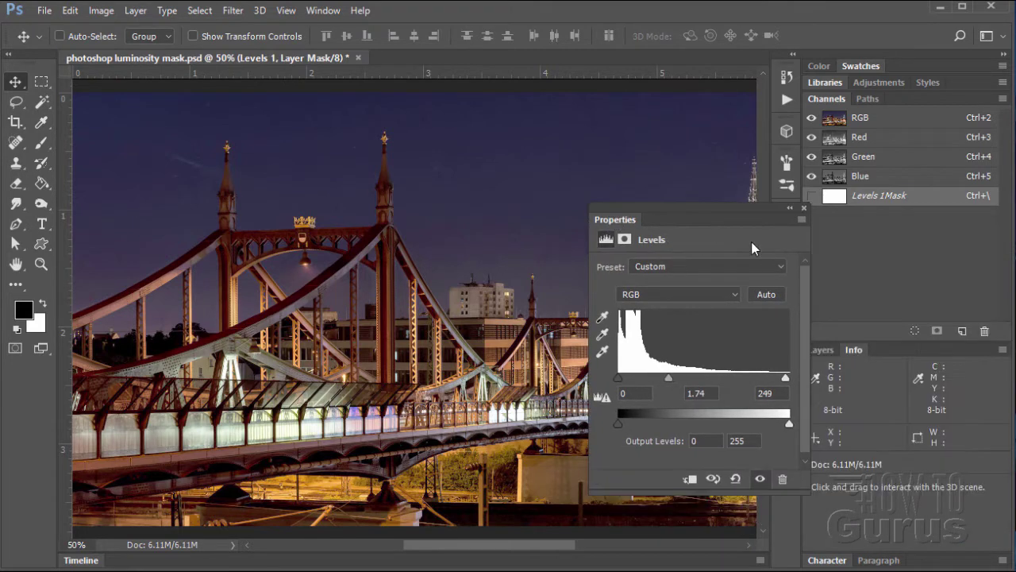
Close the floating Levels settings and delete the Levels 1 layer mask.
{"action": "left_click", "coordinate": [803, 208]}
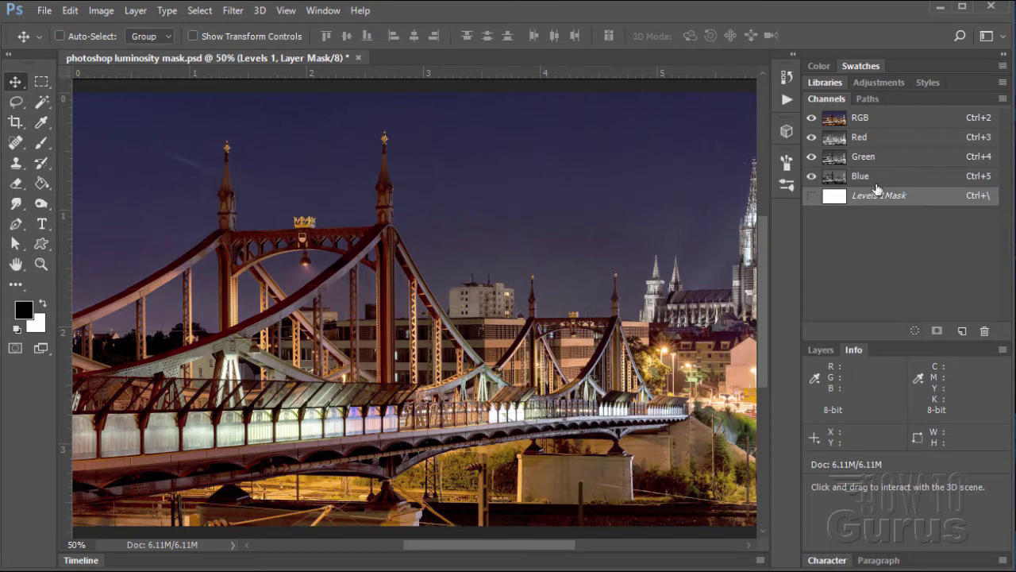
{"action": "left_click", "coordinate": [821, 350]}
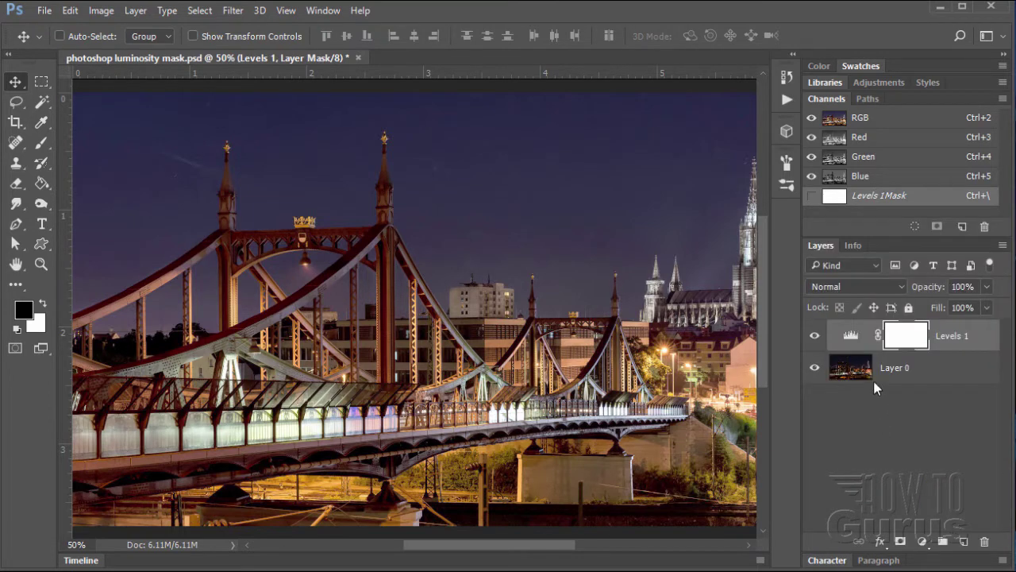
{"action": "right_click", "coordinate": [893, 341]}
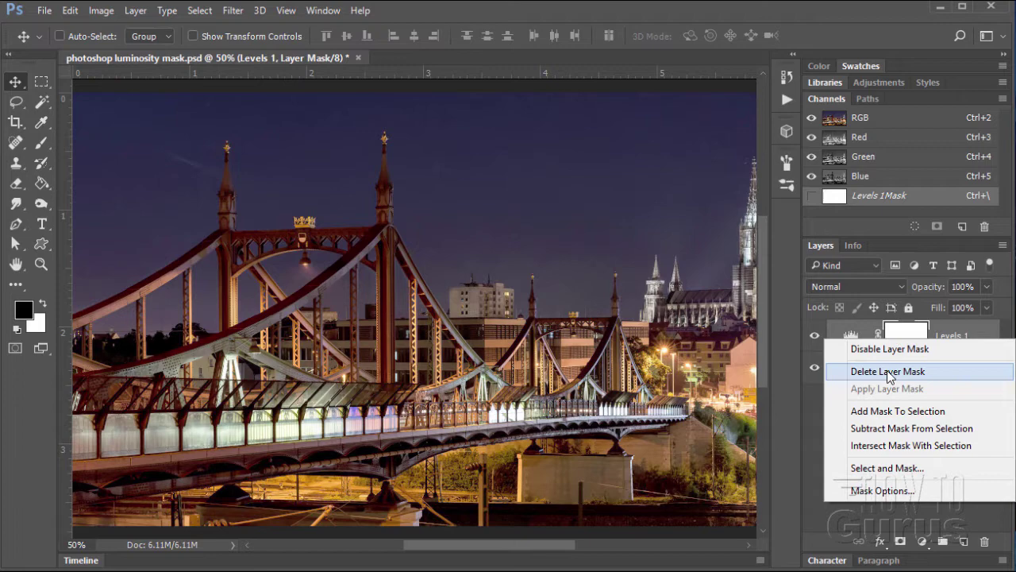
{"action": "left_click", "coordinate": [889, 372]}
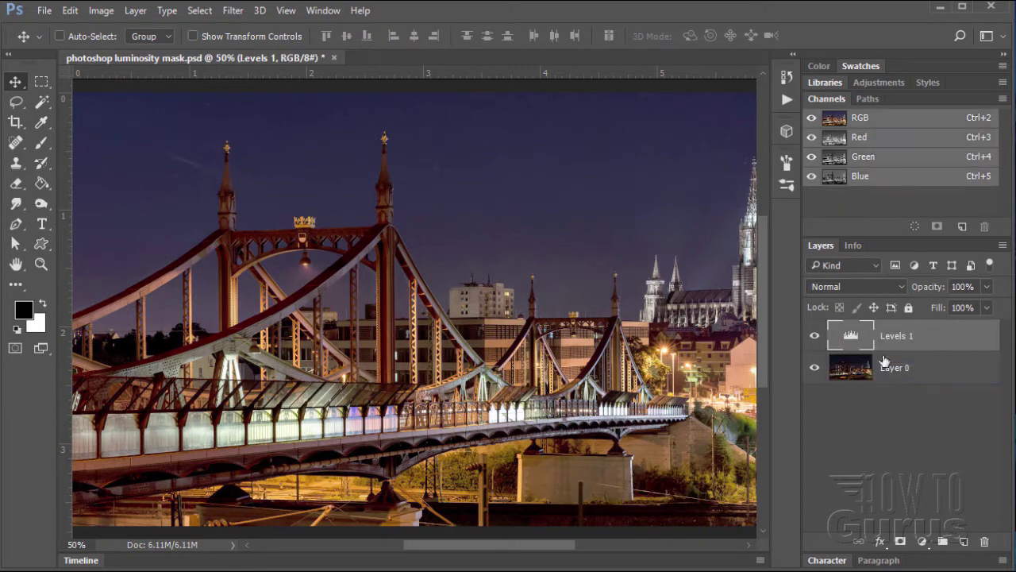
Toggle Levels 1 visibility to compare the unmasked brightening, then select Layer 0.
{"action": "left_click", "coordinate": [815, 336]}
{"action": "left_click", "coordinate": [816, 336]}
{"action": "left_click", "coordinate": [816, 336]}
{"action": "left_click", "coordinate": [816, 336]}
{"action": "left_click", "coordinate": [848, 371]}
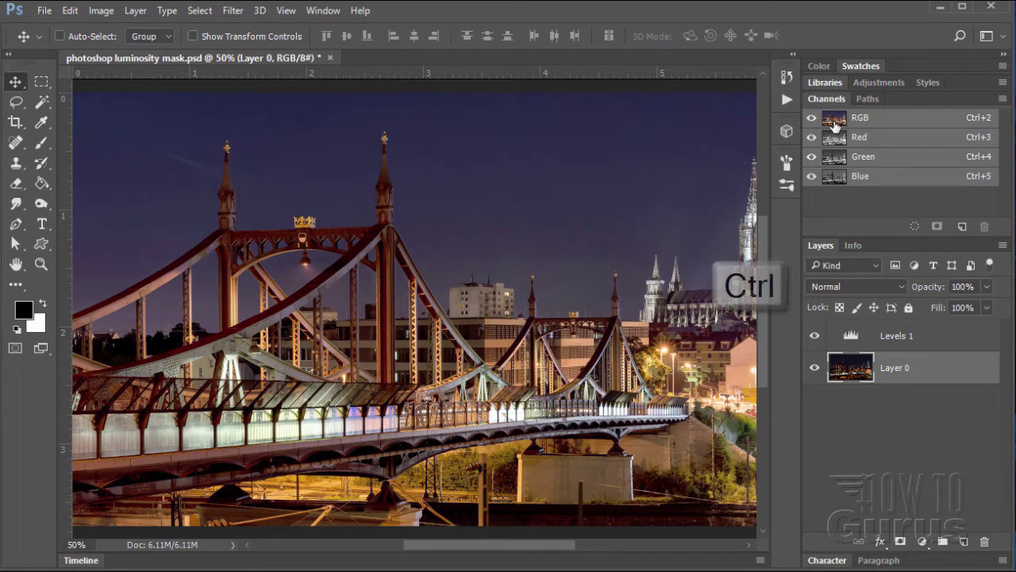
Load the image's luminosity as a selection and apply it as the Levels 1 layer mask.
{"action": "key", "text": "ctrl"}
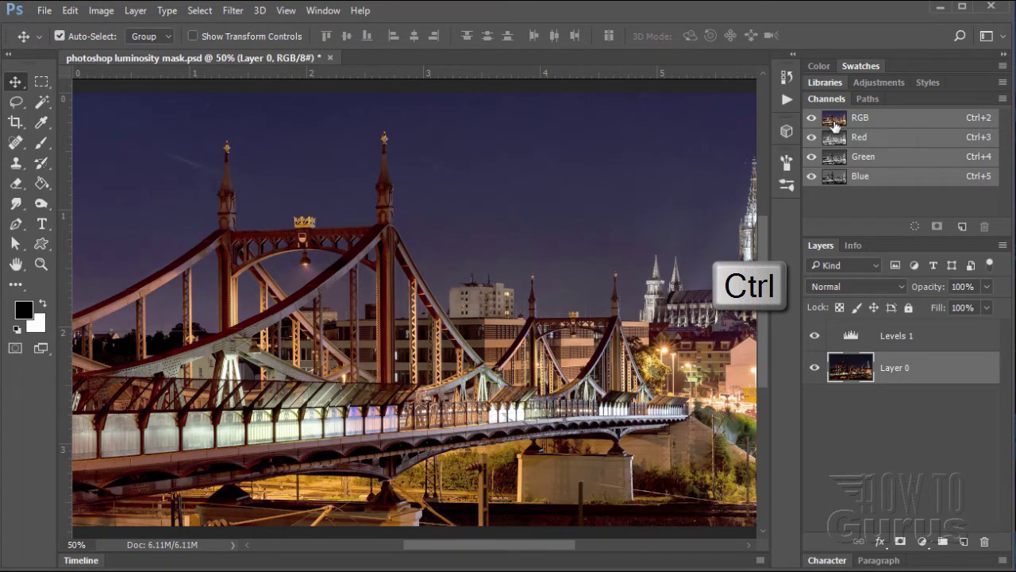
{"action": "left_click", "coordinate": [841, 125], "text": "ctrl"}
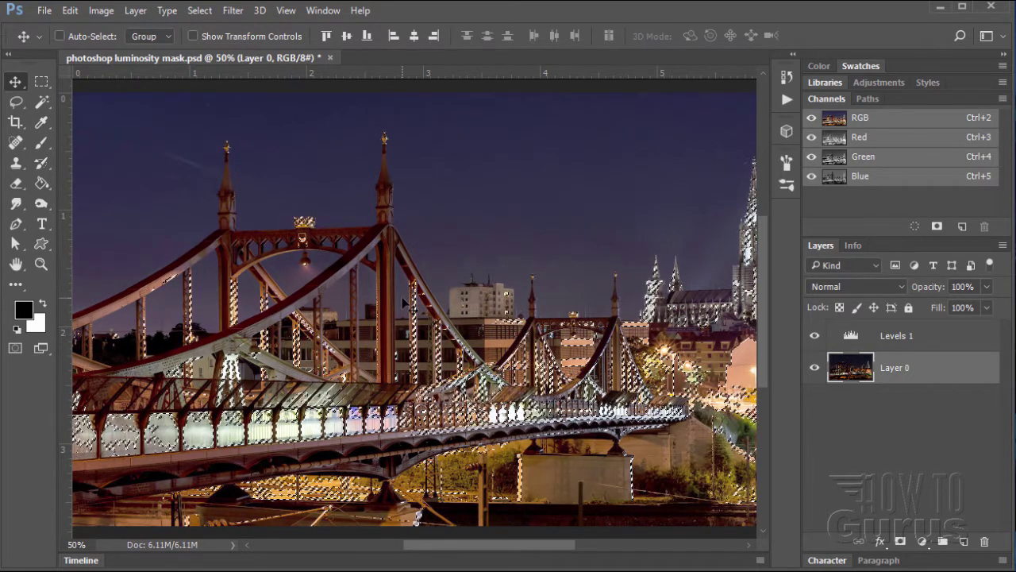
{"action": "left_click", "coordinate": [873, 337]}
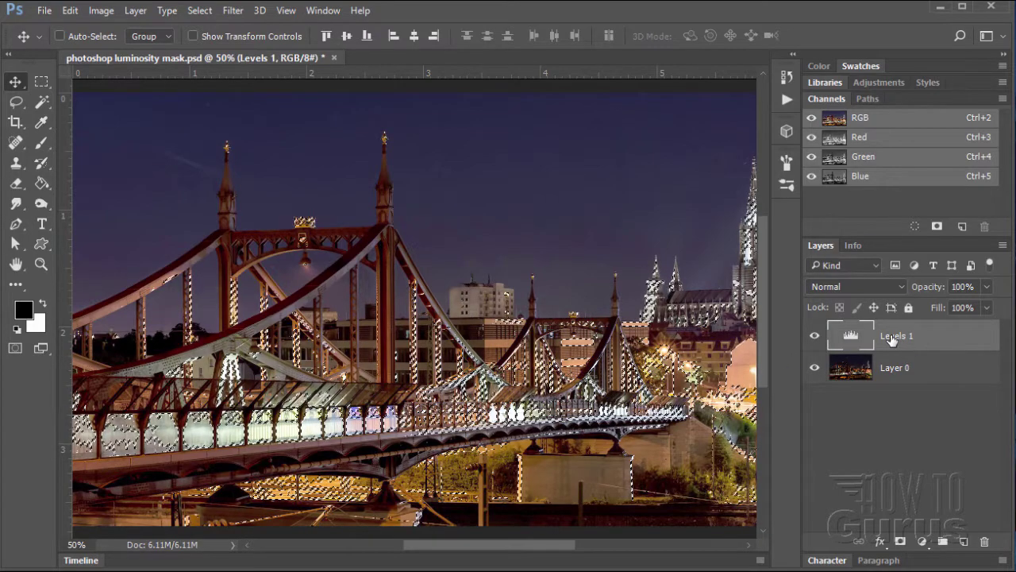
{"action": "left_click", "coordinate": [900, 541]}
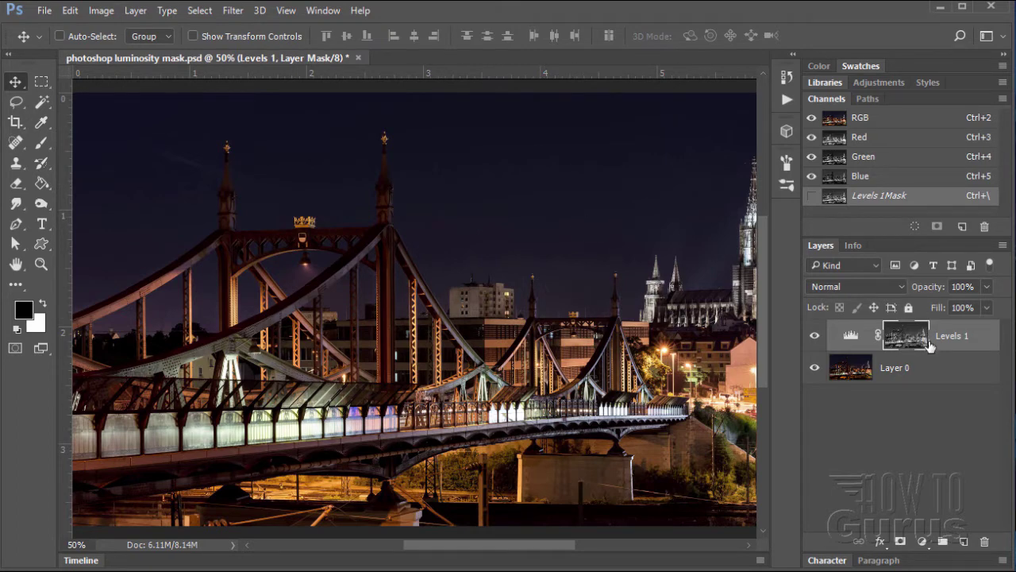
{"action": "right_click", "coordinate": [901, 340]}
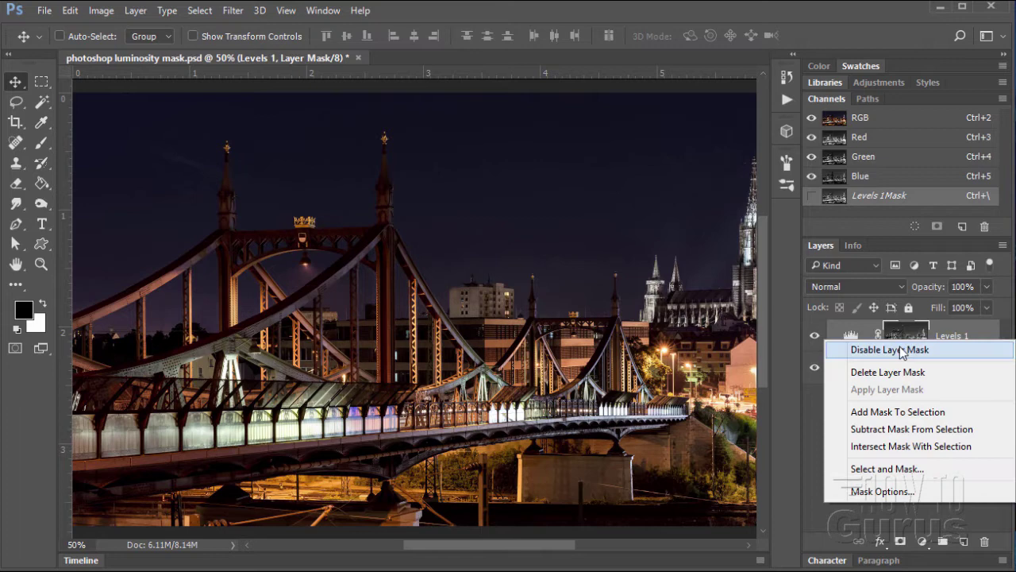
{"action": "left_click", "coordinate": [900, 347]}
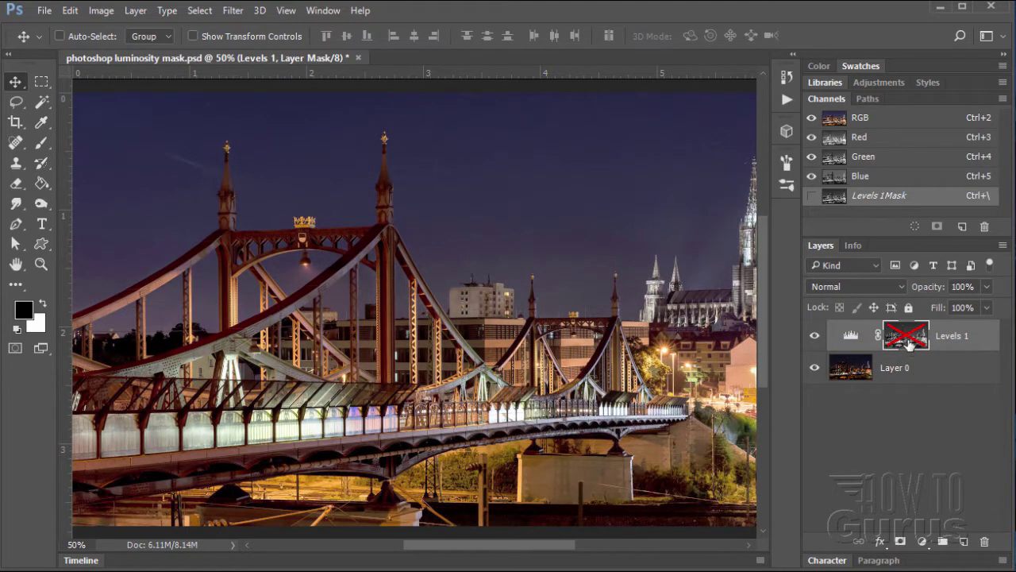
{"action": "right_click", "coordinate": [909, 340]}
{"action": "left_click", "coordinate": [905, 351]}
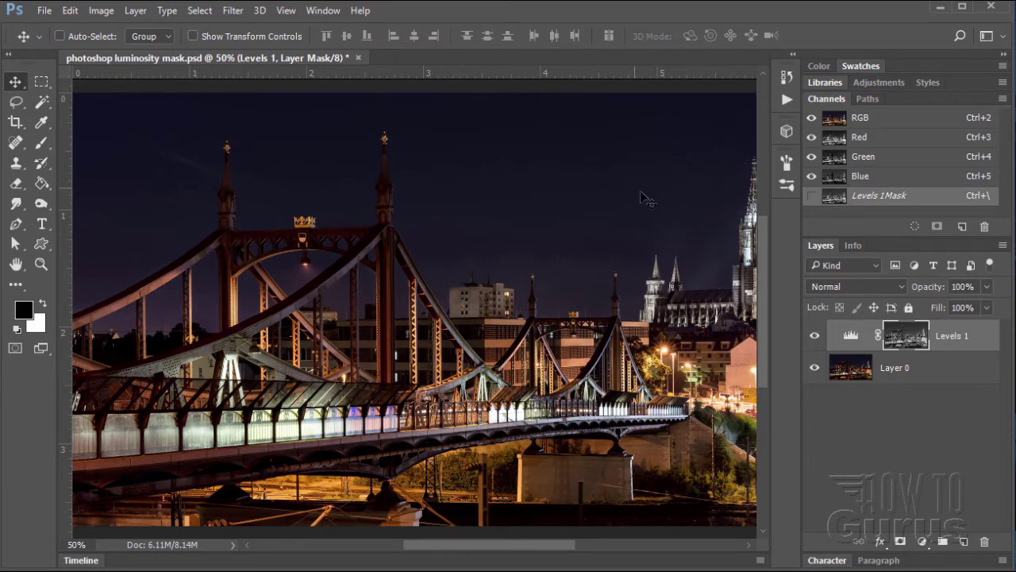
Raise the Levels 1 midtones to about 2.88, then hide Levels 1 and select Layer 0.
{"action": "double_click", "coordinate": [848, 333]}
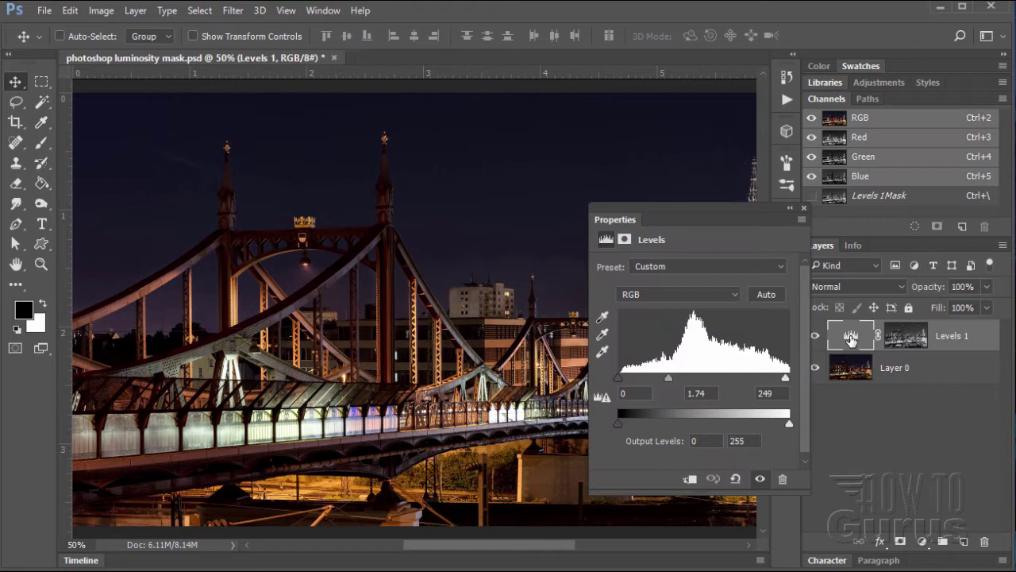
{"action": "left_click_drag", "start_coordinate": [672, 378], "coordinate": [649, 378]}
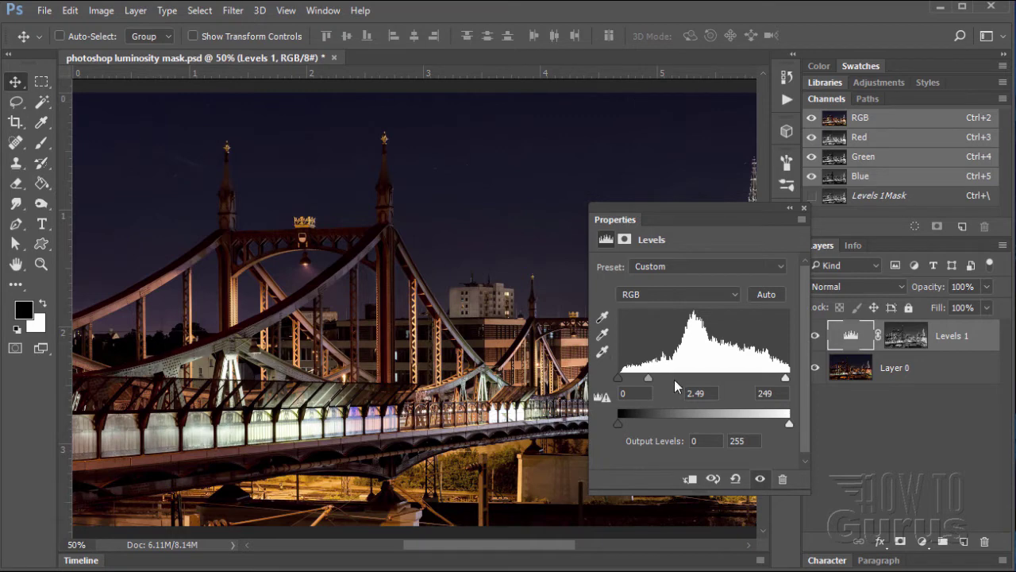
{"action": "left_click_drag", "start_coordinate": [649, 379], "coordinate": [642, 384]}
{"action": "left_click", "coordinate": [804, 208]}
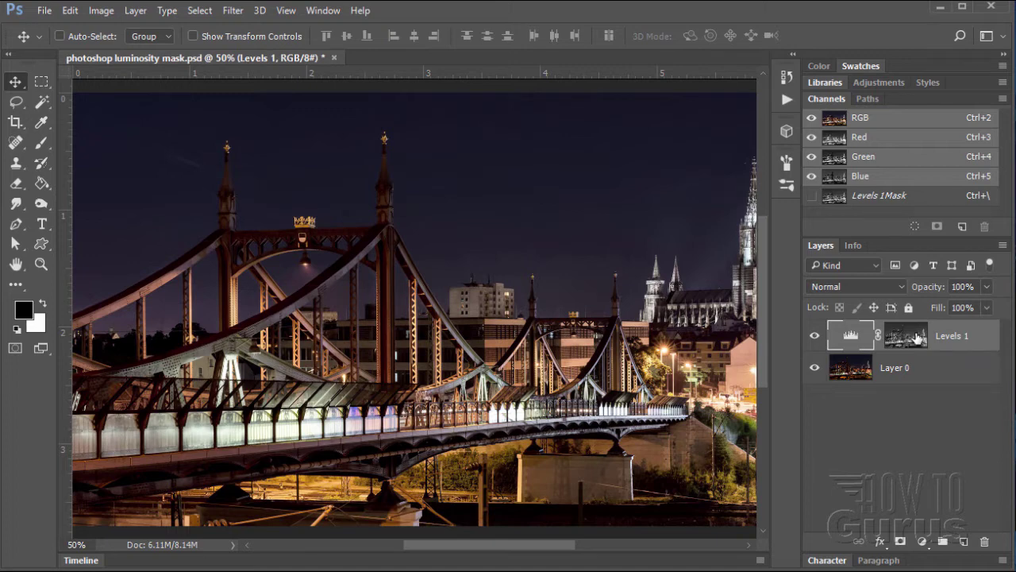
{"action": "left_click", "coordinate": [815, 336]}
{"action": "left_click", "coordinate": [850, 371]}
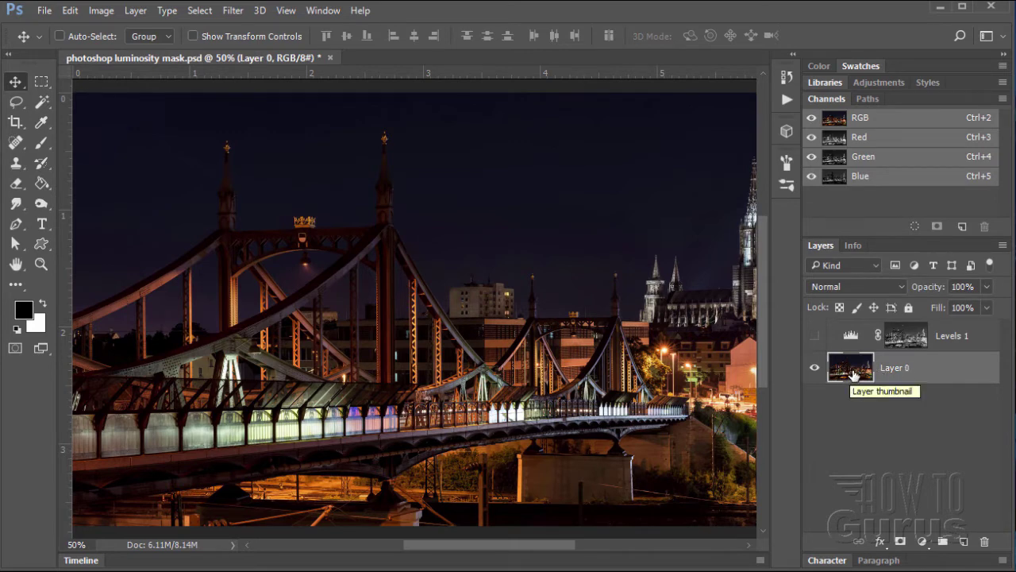
Drag Layer 0 onto the Create New Layer button to make Layer 0 copy.
{"action": "left_click_drag", "start_coordinate": [853, 373], "coordinate": [964, 541]}
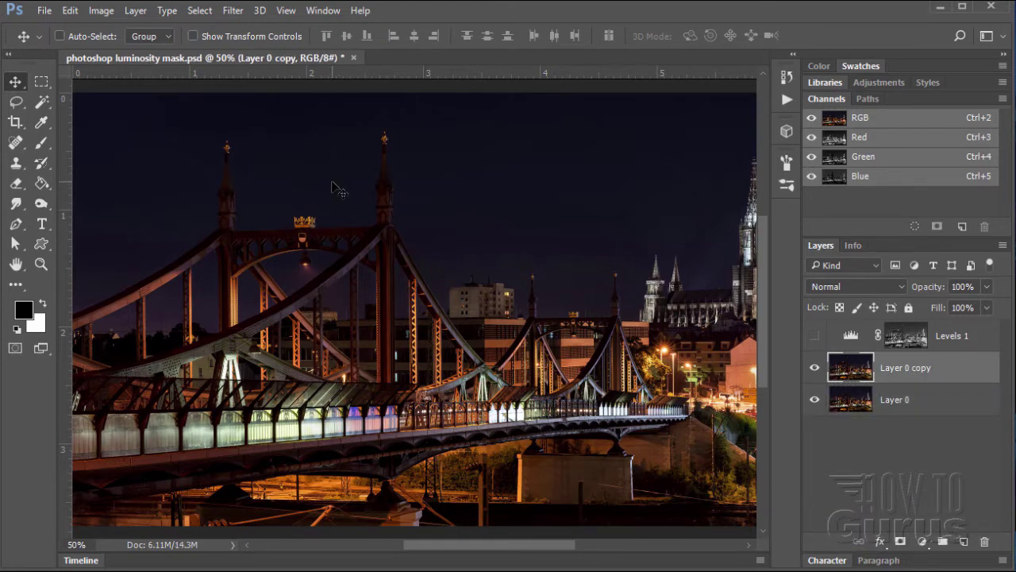
Open Black & White on the copy and preview Blue Filter, Darker, Green Filter and High Contrast Blue presets.
{"action": "left_click", "coordinate": [101, 11]}
{"action": "mouse_move", "coordinate": [111, 49]}
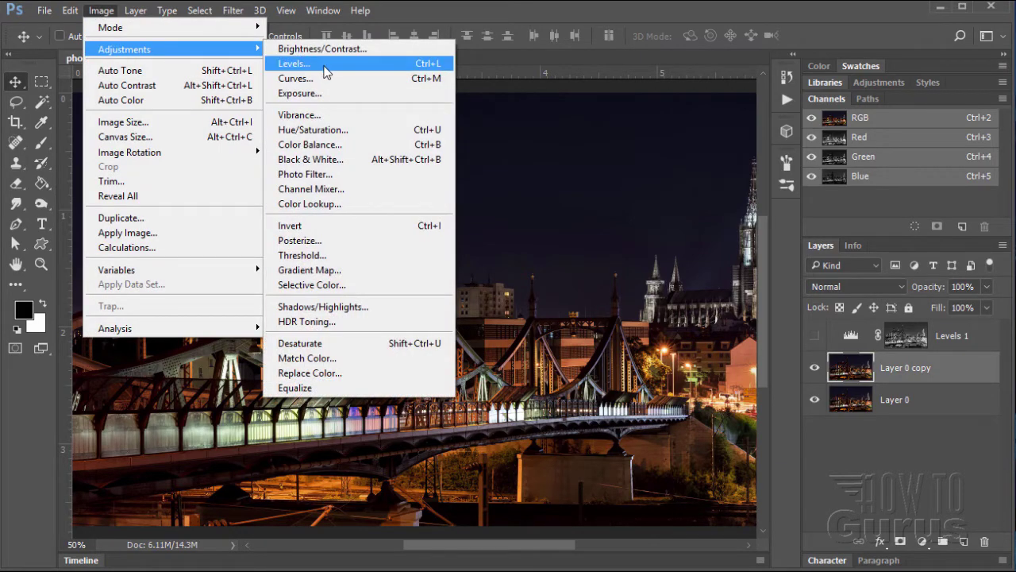
{"action": "left_click", "coordinate": [329, 159]}
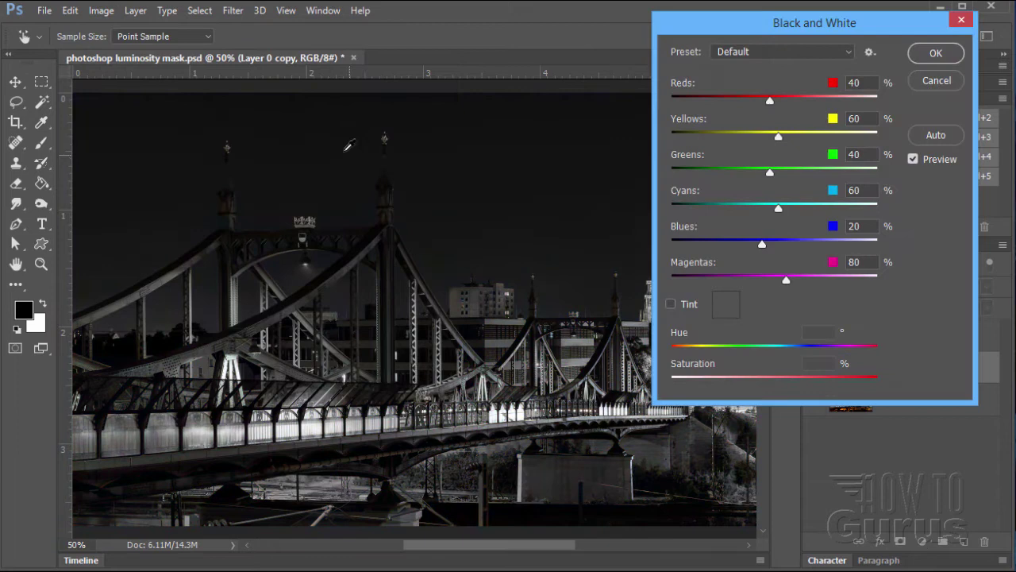
{"action": "left_click", "coordinate": [844, 54]}
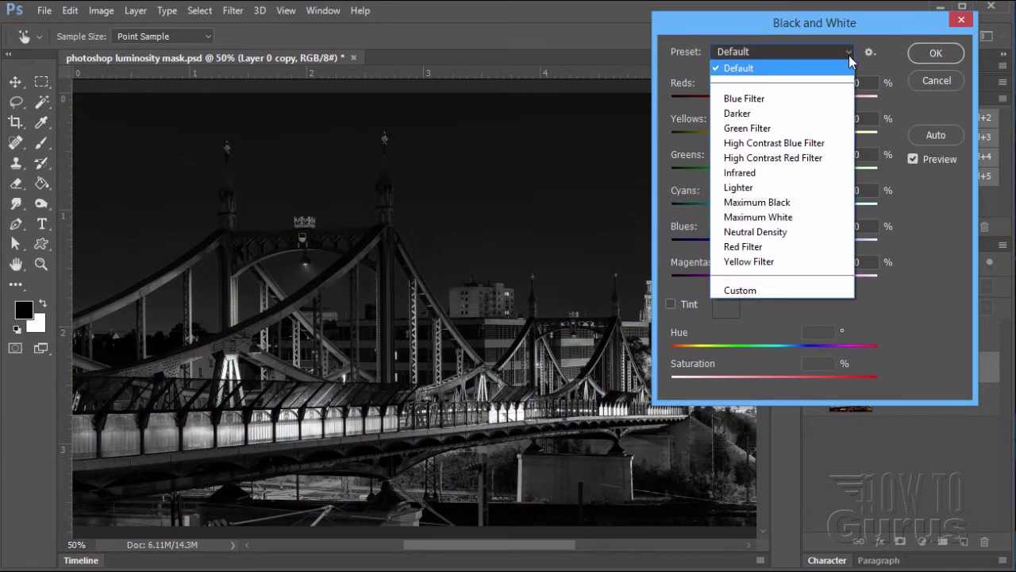
{"action": "left_click", "coordinate": [764, 99]}
{"action": "left_click", "coordinate": [826, 54]}
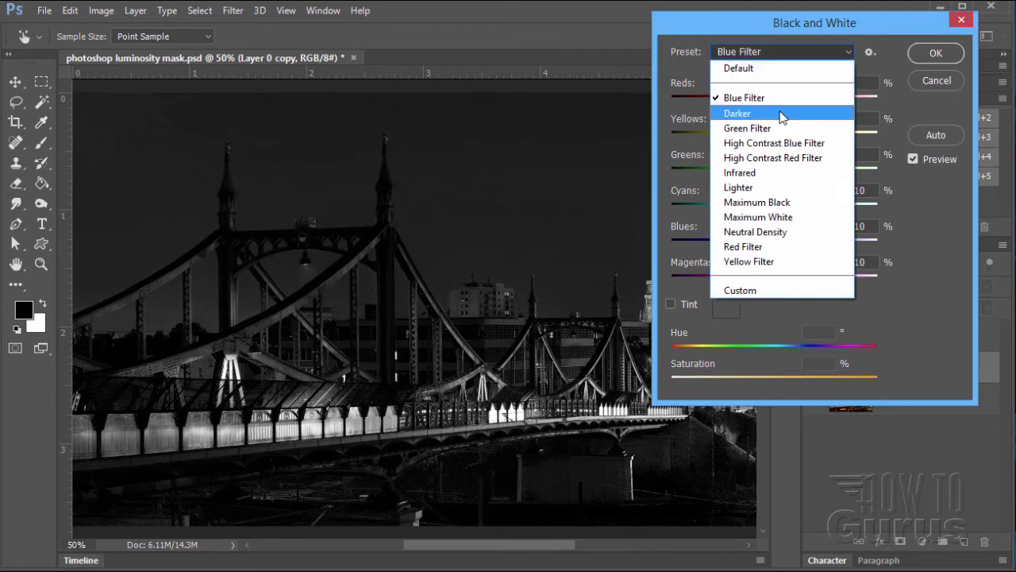
{"action": "left_click", "coordinate": [785, 113]}
{"action": "left_click", "coordinate": [810, 50]}
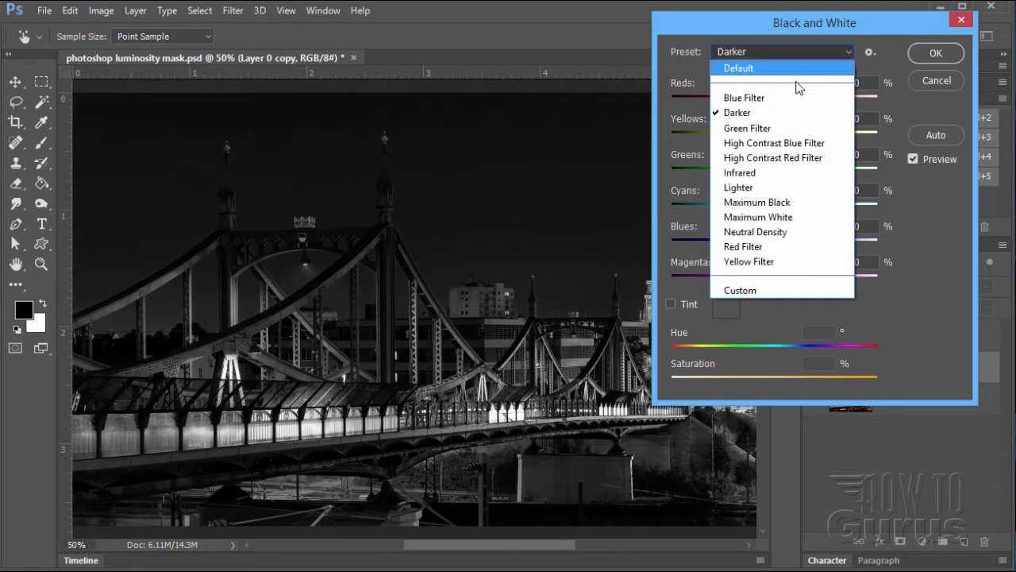
{"action": "left_click", "coordinate": [782, 127]}
{"action": "left_click", "coordinate": [779, 54]}
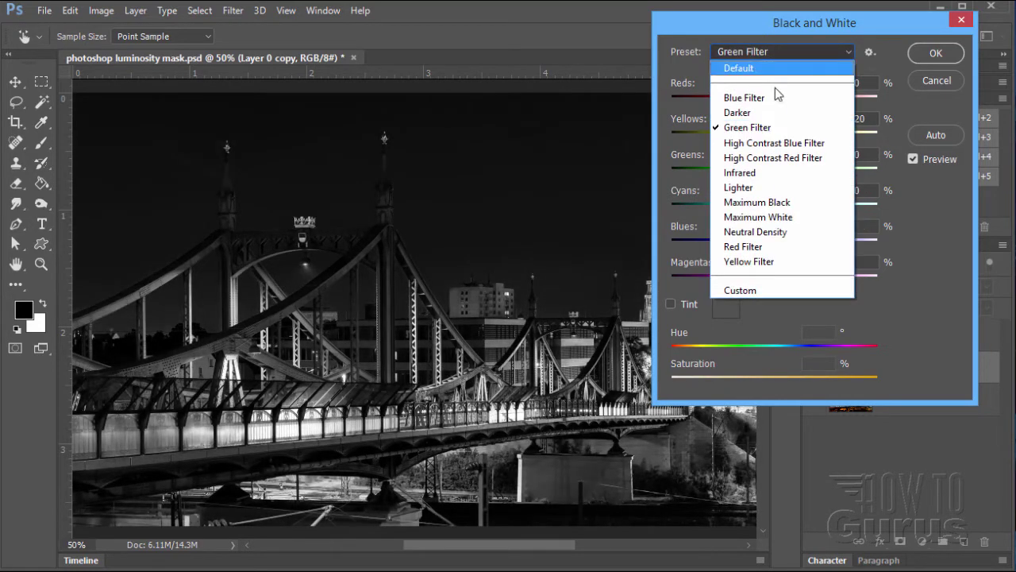
{"action": "left_click", "coordinate": [773, 143]}
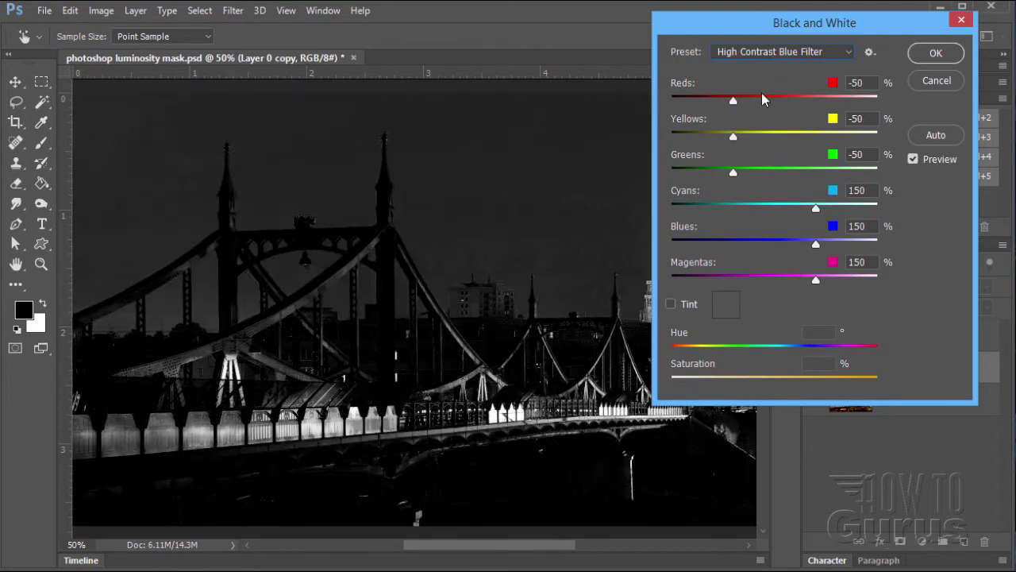
Preview the High Contrast Red, Infrared, Lighter, Maximum Black and Maximum White presets.
{"action": "left_click", "coordinate": [768, 52]}
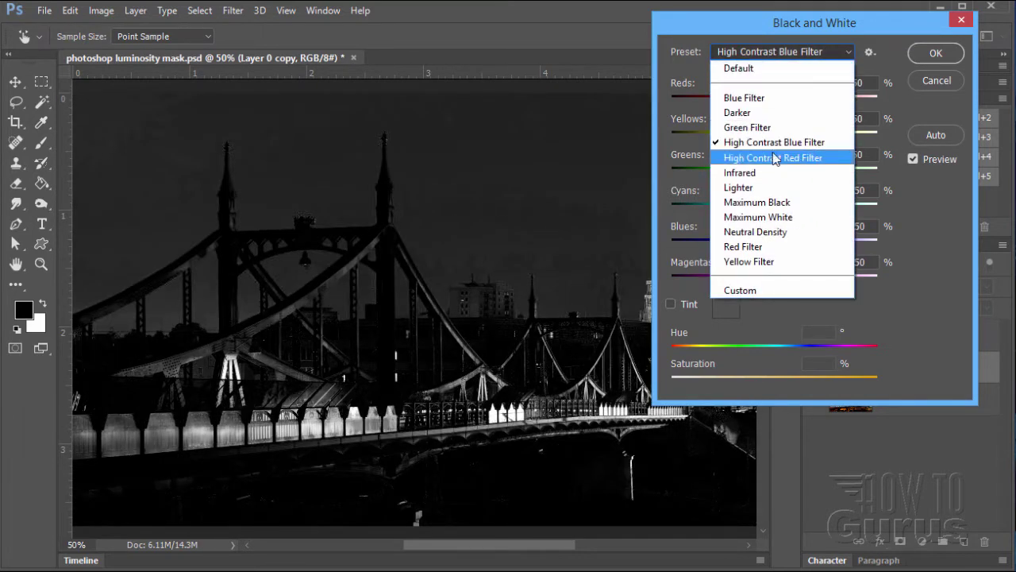
{"action": "left_click", "coordinate": [773, 155]}
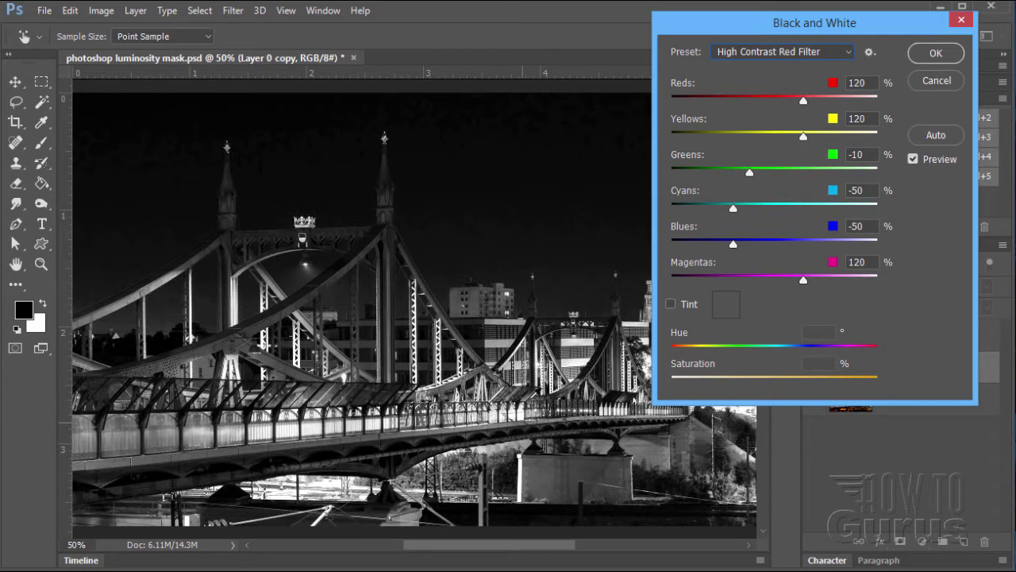
{"action": "left_click", "coordinate": [821, 58]}
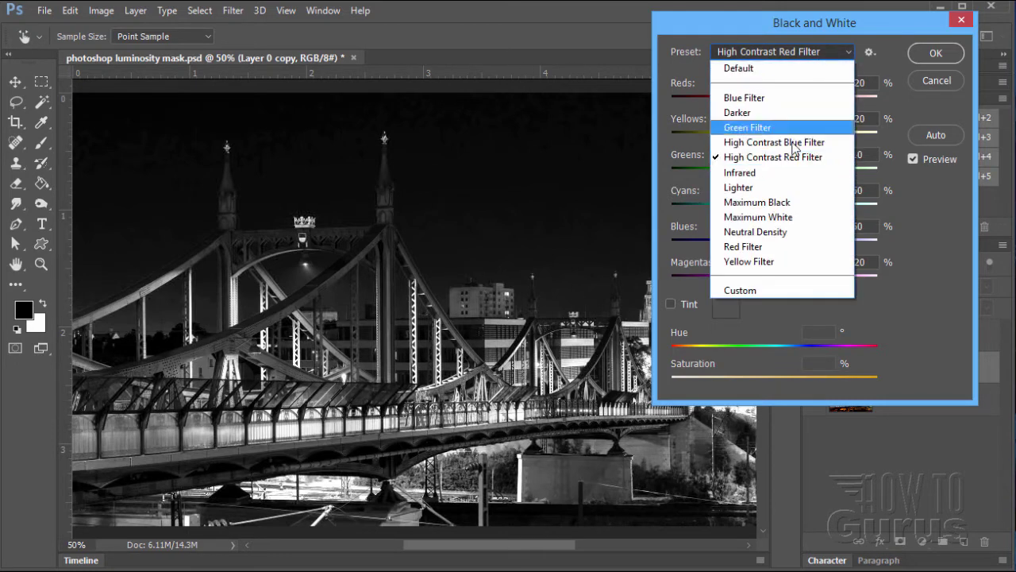
{"action": "left_click", "coordinate": [782, 171]}
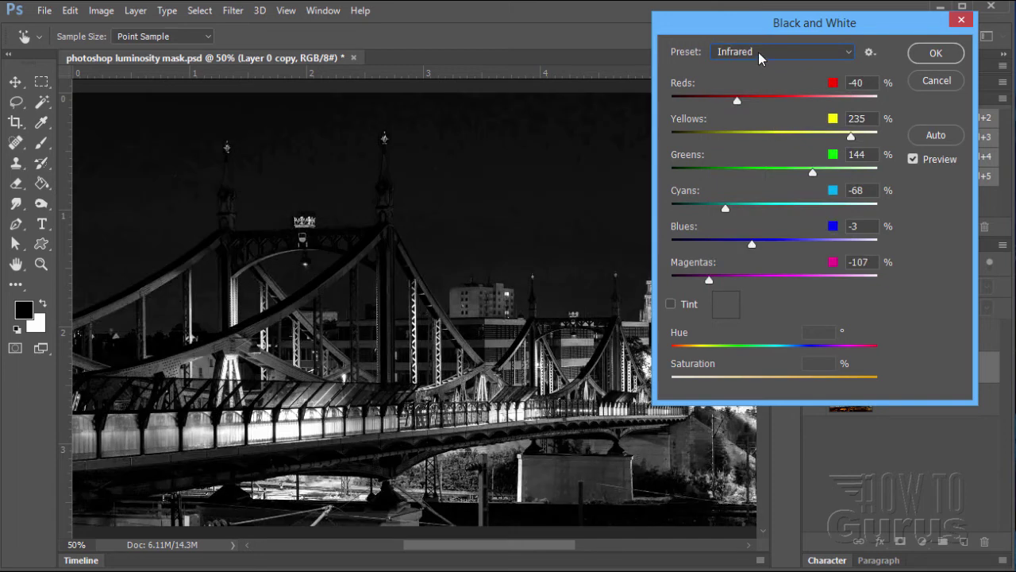
{"action": "left_click", "coordinate": [758, 52]}
{"action": "left_click", "coordinate": [753, 187]}
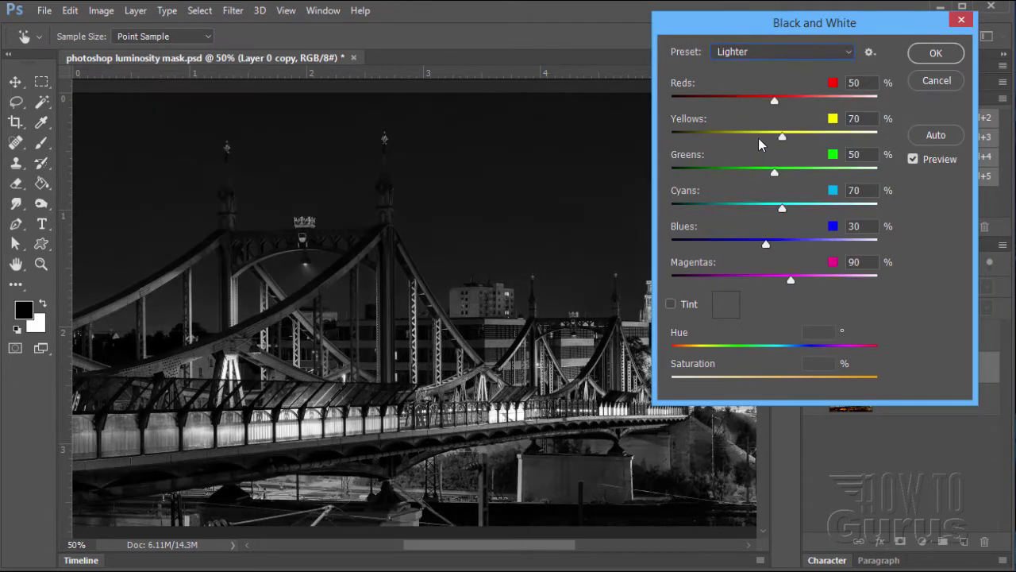
{"action": "left_click", "coordinate": [749, 52]}
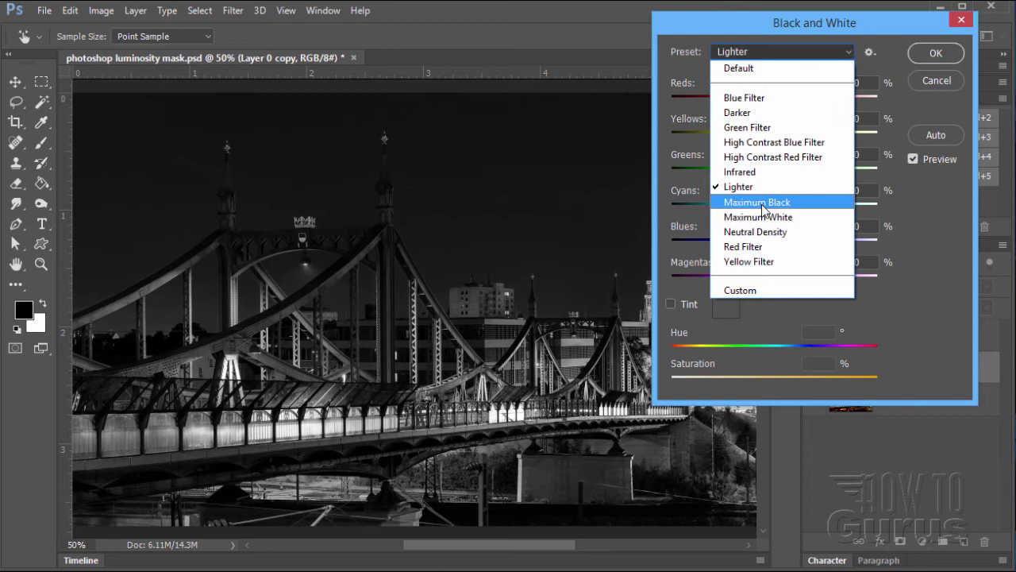
{"action": "left_click", "coordinate": [762, 205]}
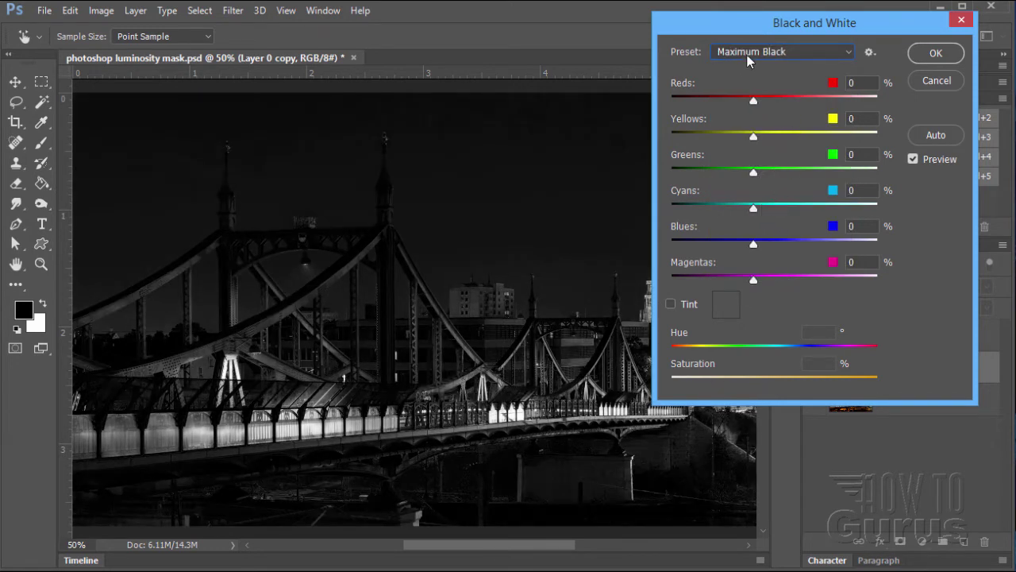
{"action": "left_click", "coordinate": [749, 56]}
{"action": "left_click", "coordinate": [759, 215]}
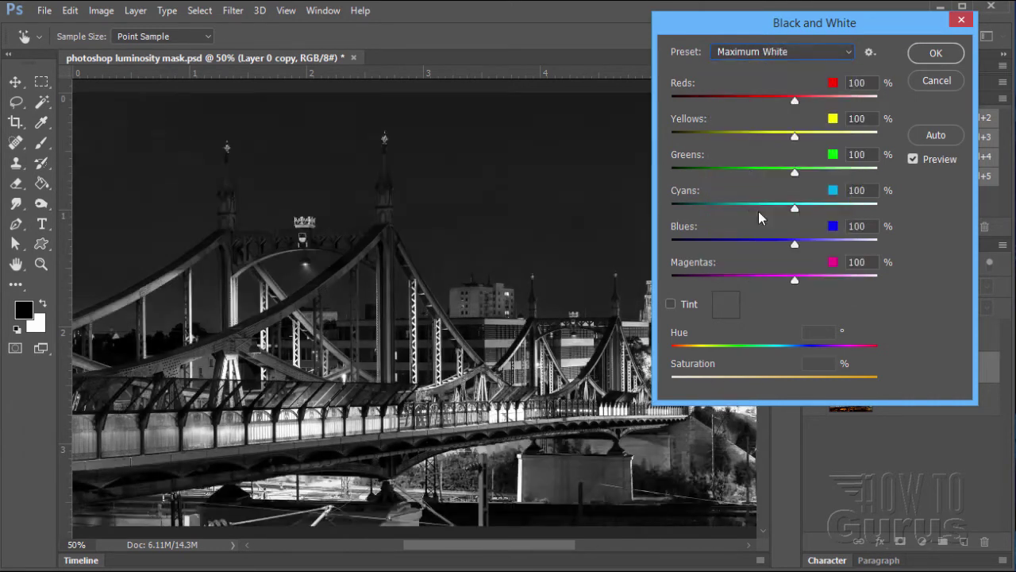
Try the Neutral Density, Red Filter and Yellow Filter conversion presets.
{"action": "left_click", "coordinate": [761, 57]}
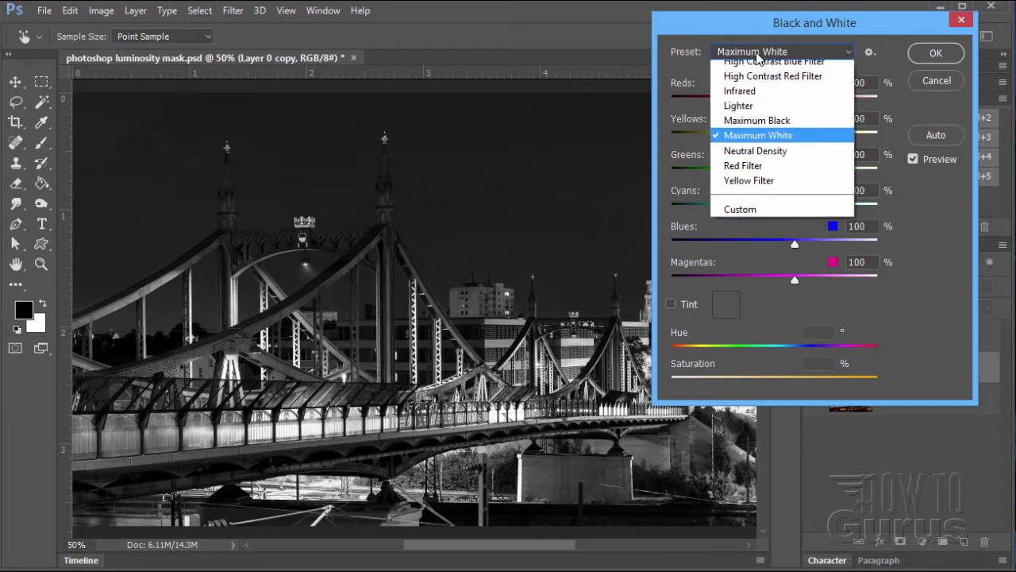
{"action": "left_click", "coordinate": [756, 229]}
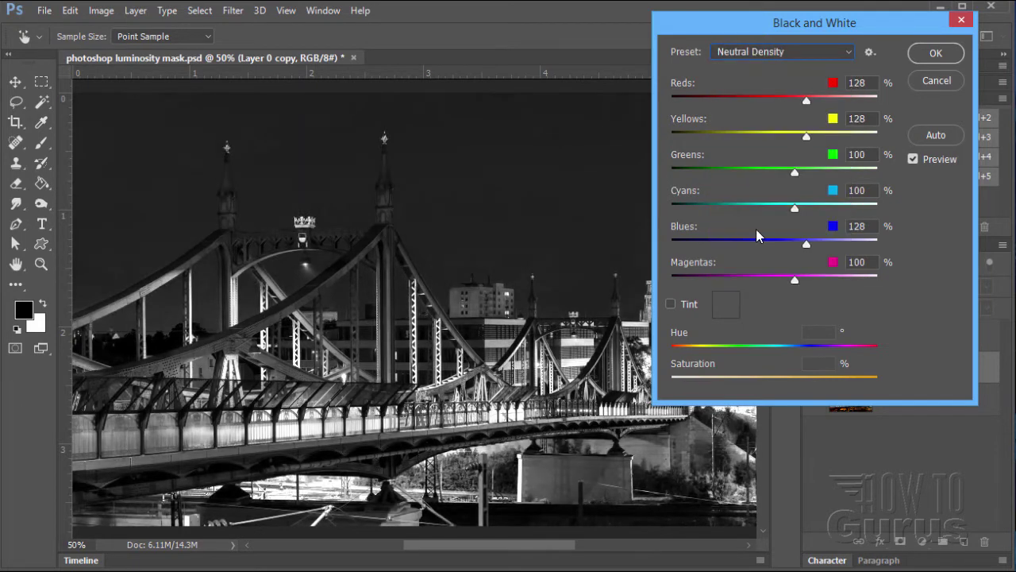
{"action": "left_click", "coordinate": [767, 53]}
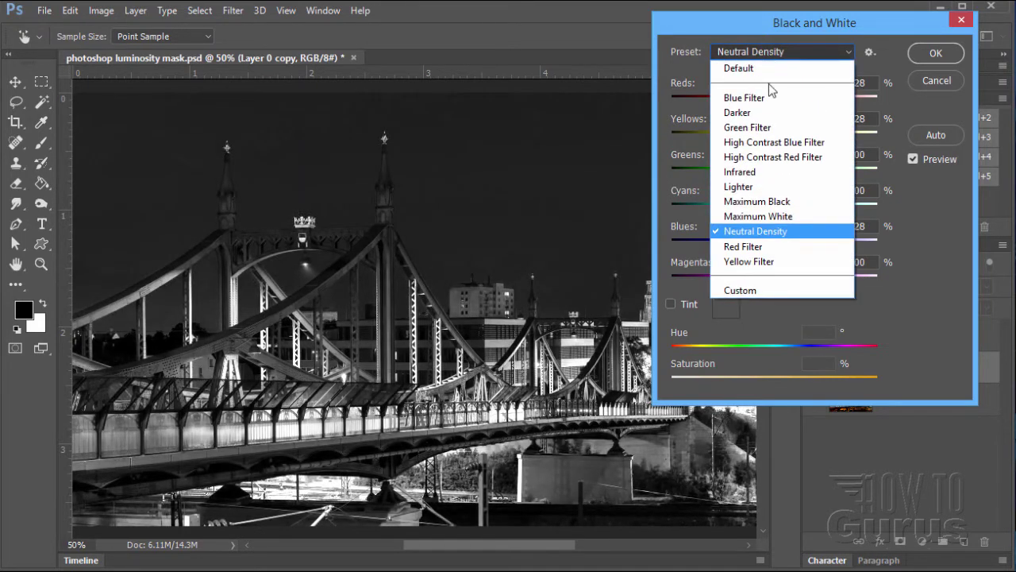
{"action": "left_click", "coordinate": [766, 247]}
{"action": "left_click", "coordinate": [747, 55]}
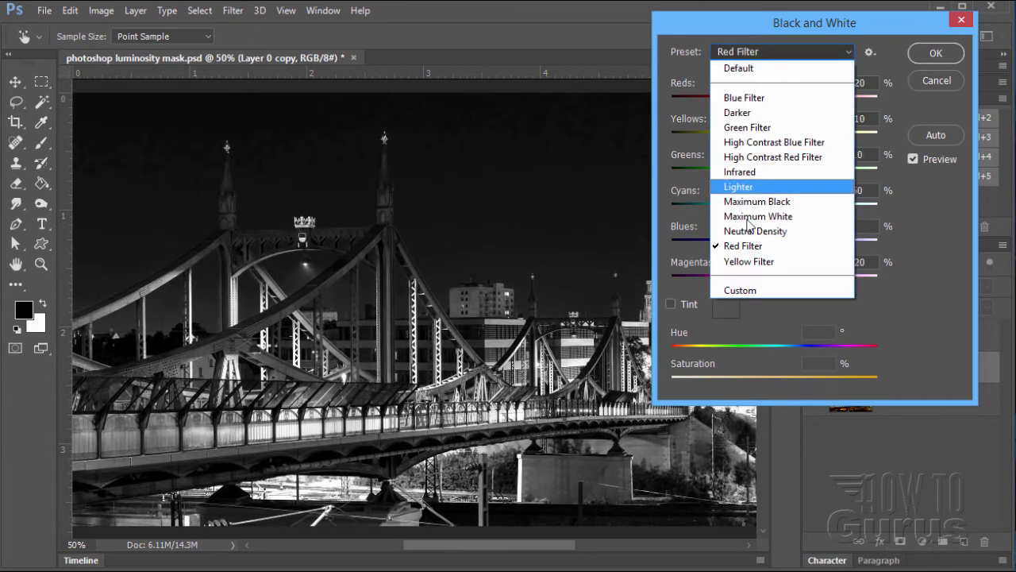
{"action": "left_click", "coordinate": [750, 259]}
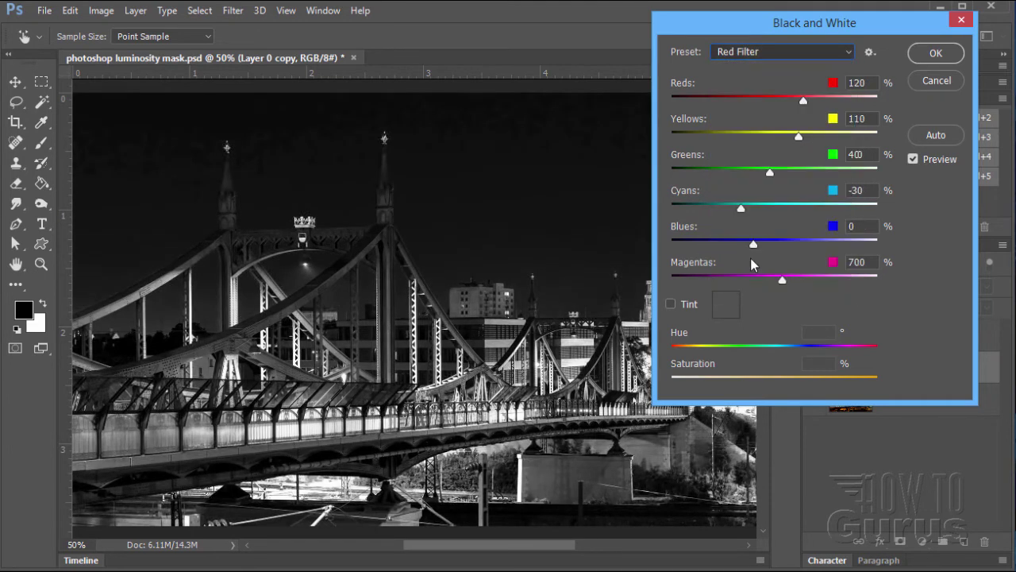
Compare Neutral Density against Yellow Filter, then apply the Yellow Filter conversion.
{"action": "left_click", "coordinate": [753, 52]}
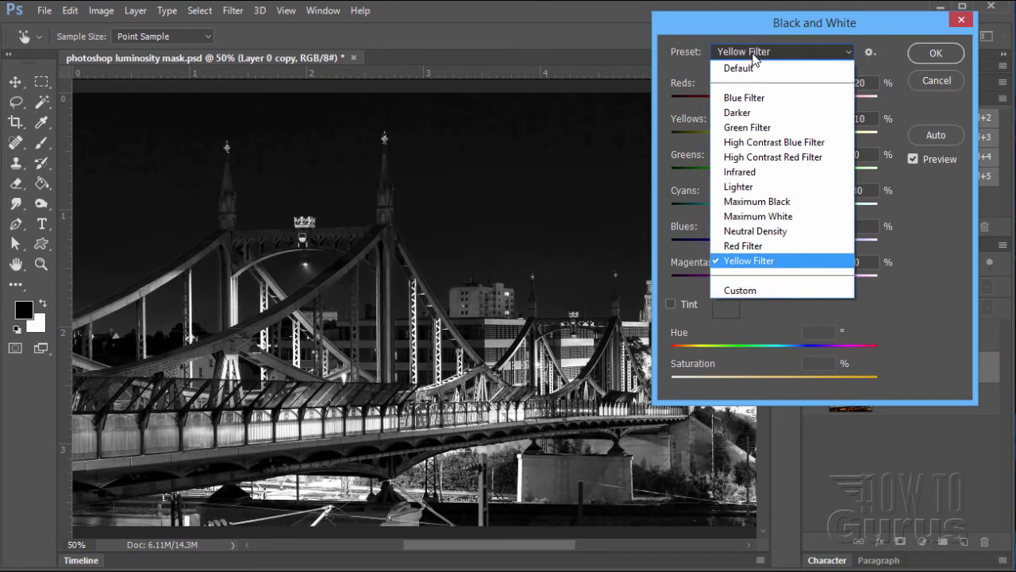
{"action": "left_click", "coordinate": [766, 230]}
{"action": "left_click", "coordinate": [761, 52]}
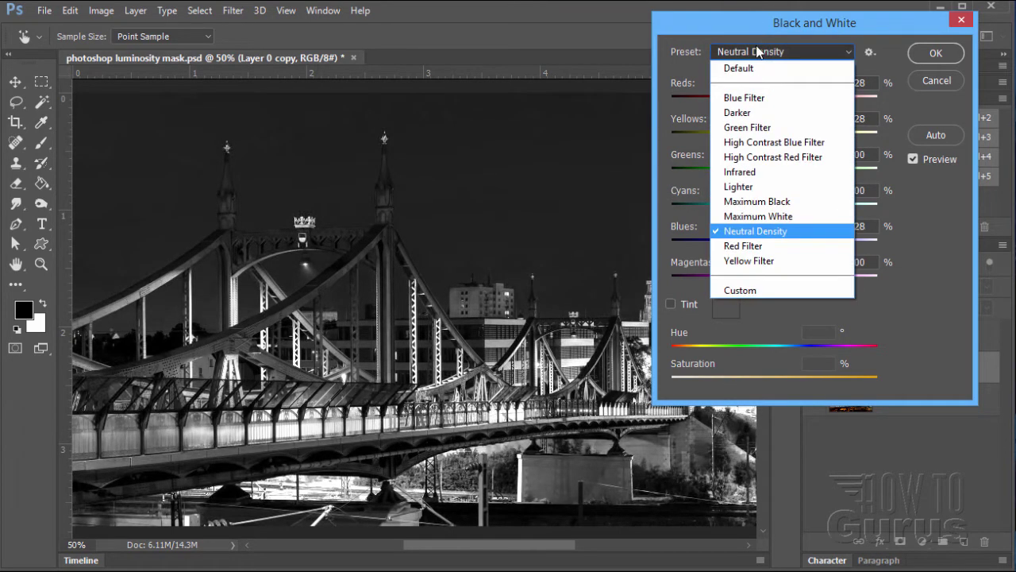
{"action": "left_click", "coordinate": [749, 261]}
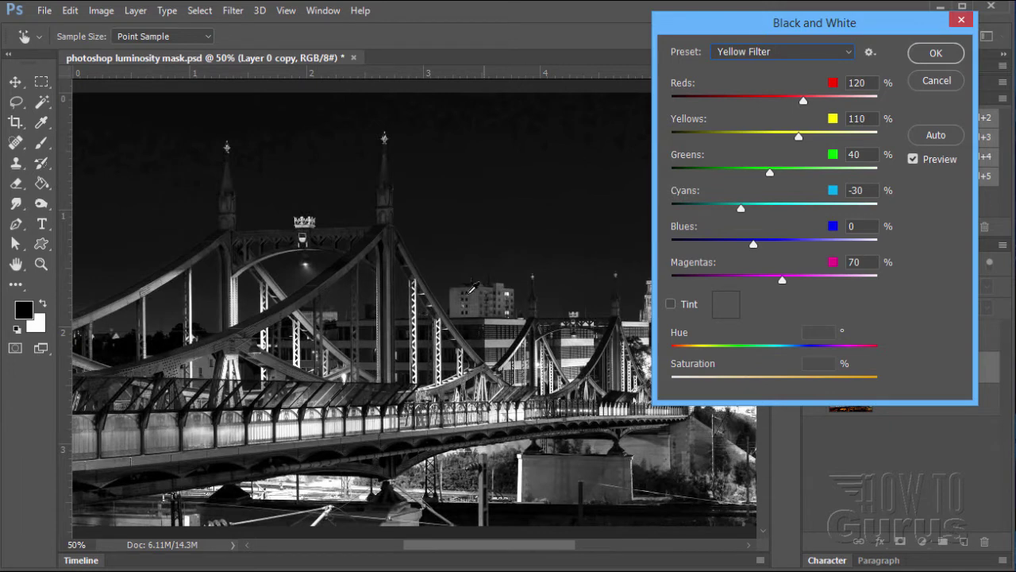
{"action": "left_click", "coordinate": [784, 52]}
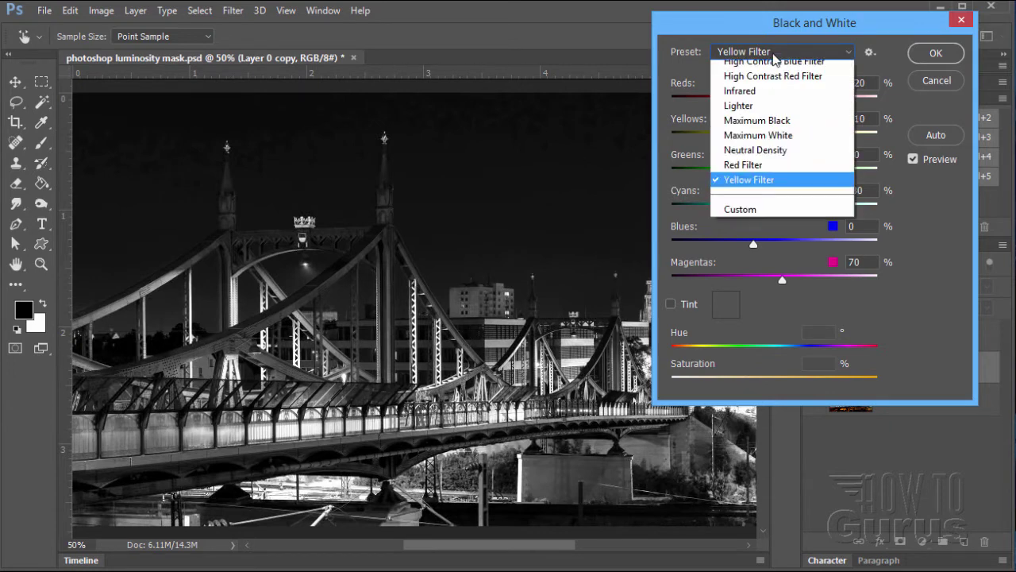
{"action": "left_click", "coordinate": [763, 229]}
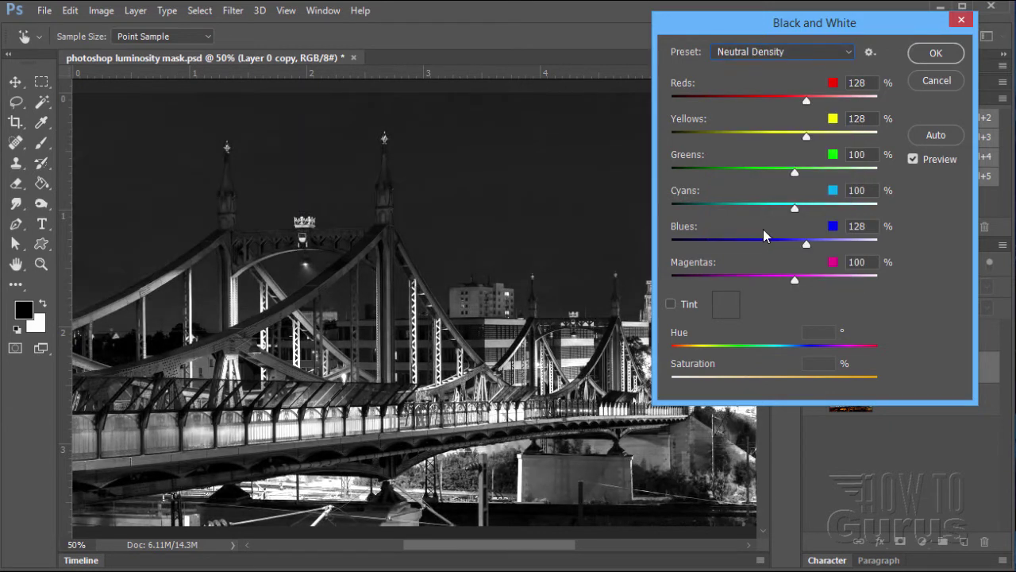
{"action": "left_click", "coordinate": [763, 52]}
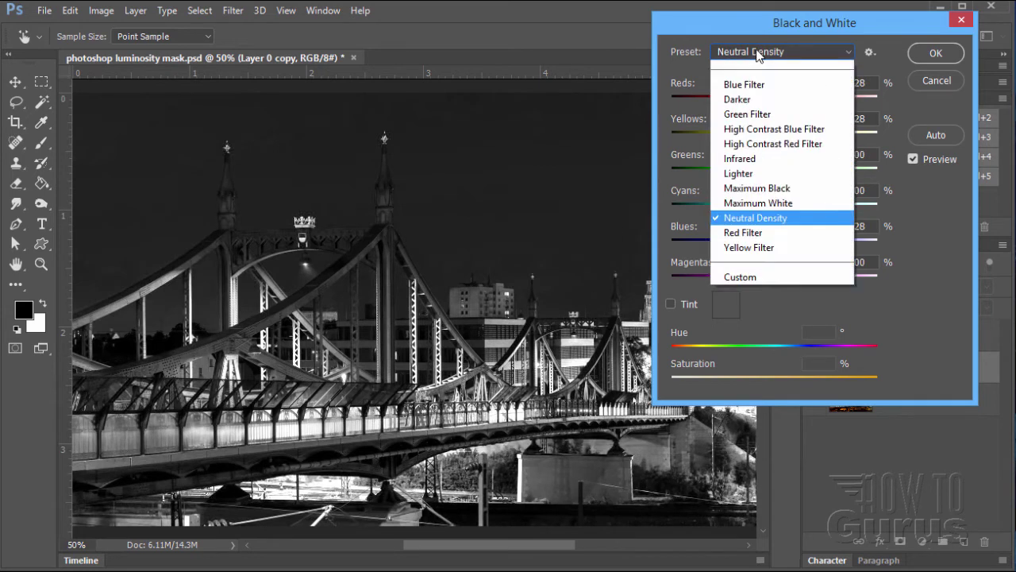
{"action": "left_click", "coordinate": [765, 263]}
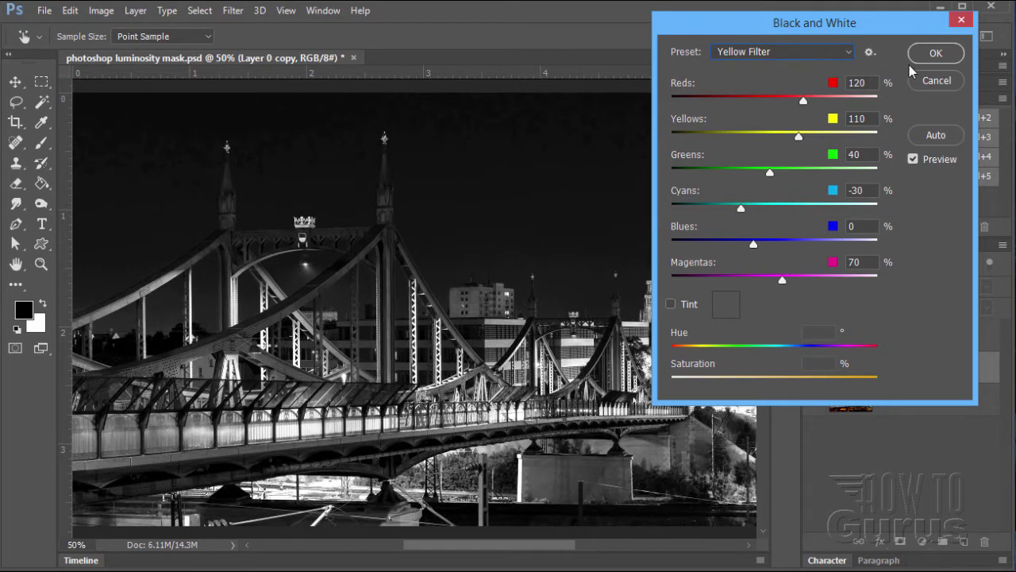
{"action": "left_click", "coordinate": [935, 56]}
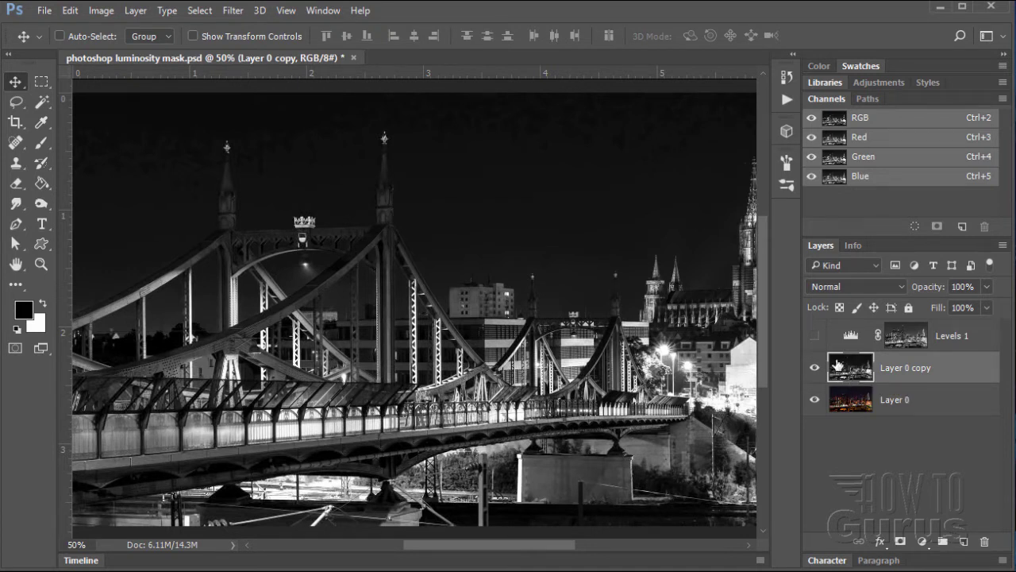
Select the whole canvas and copy the black-and-white Layer 0 copy.
{"action": "left_click", "coordinate": [198, 10]}
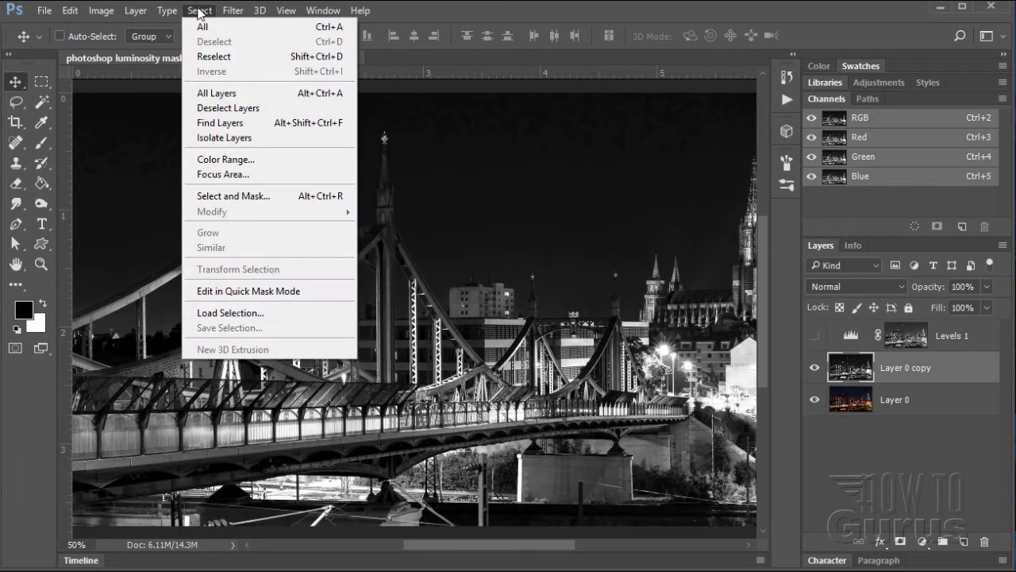
{"action": "left_click", "coordinate": [202, 26]}
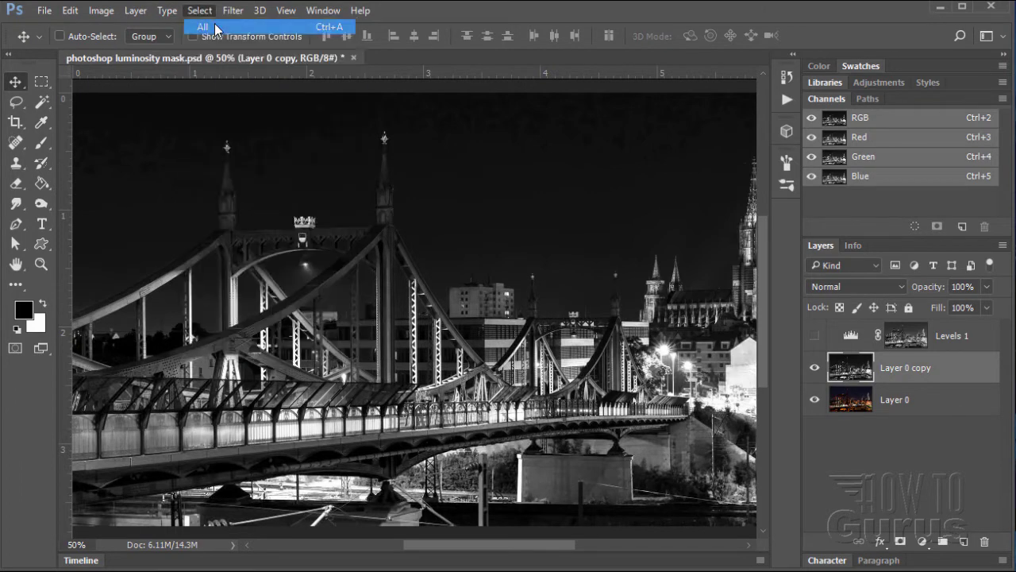
{"action": "left_click", "coordinate": [70, 10]}
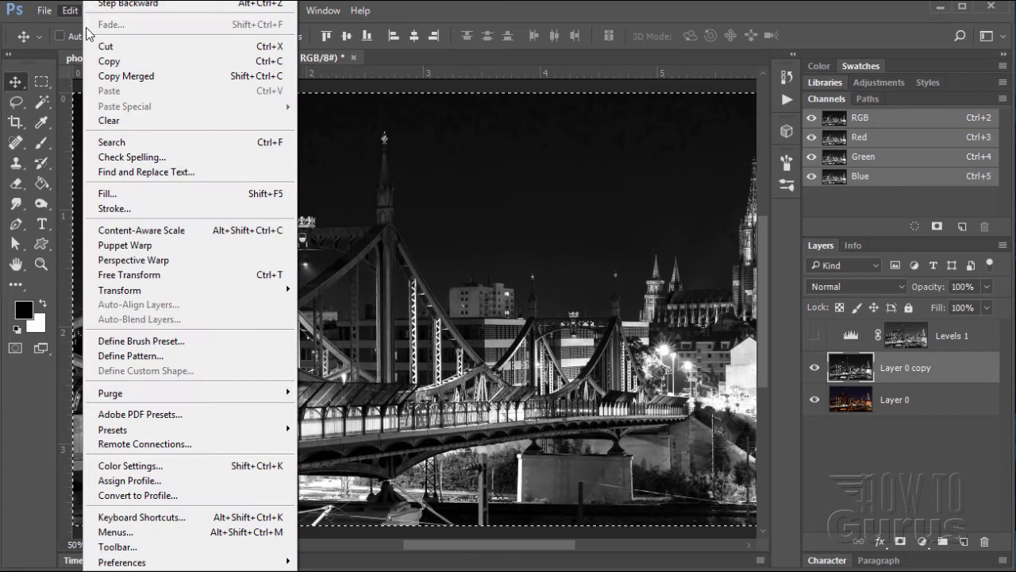
{"action": "left_click", "coordinate": [116, 62]}
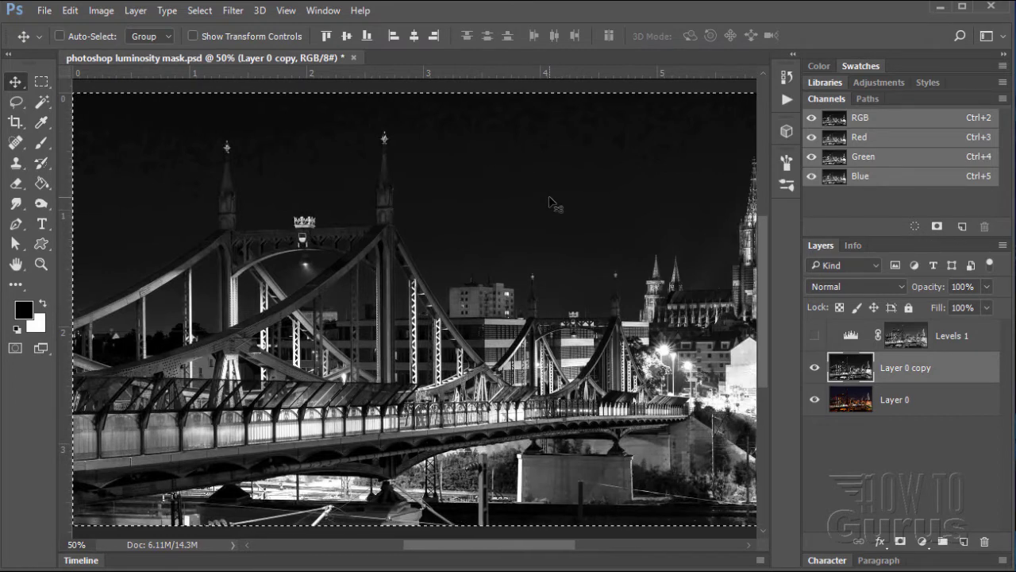
Deselect the canvas, hide the black-and-white Layer 0 copy, and select Layer 0.
{"action": "left_click", "coordinate": [199, 10]}
{"action": "left_click", "coordinate": [201, 39]}
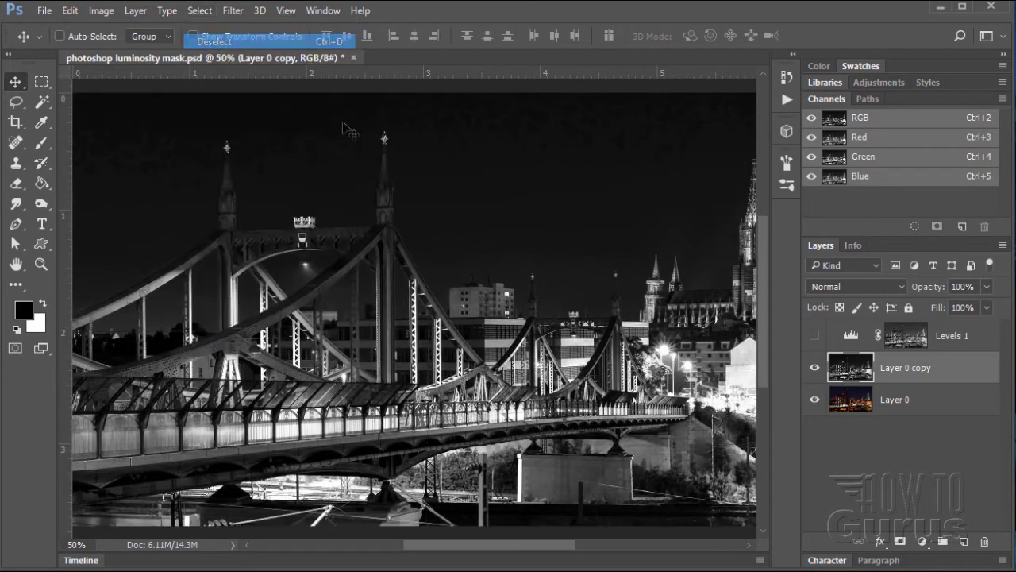
{"action": "left_click", "coordinate": [814, 367]}
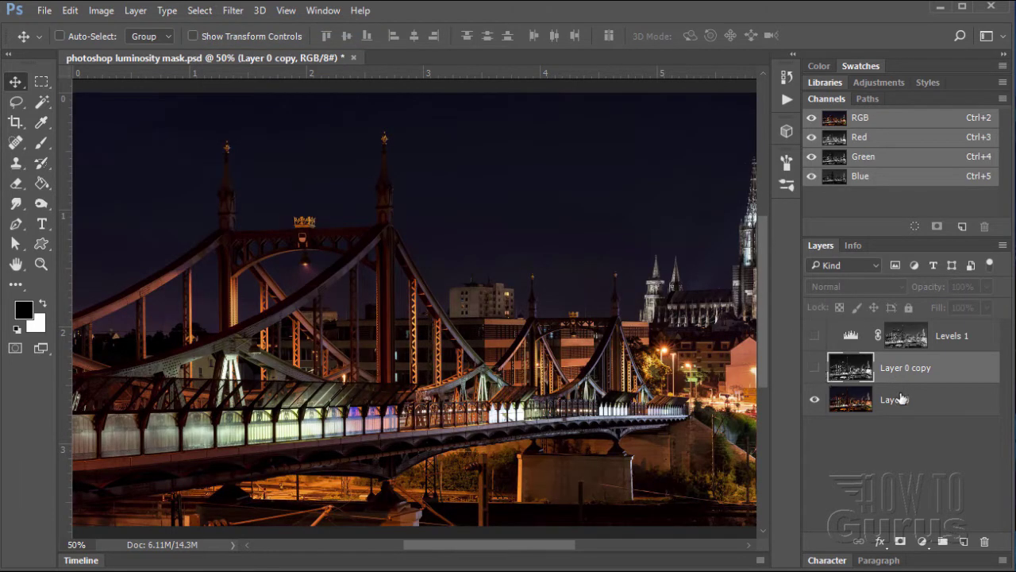
{"action": "left_click", "coordinate": [865, 408]}
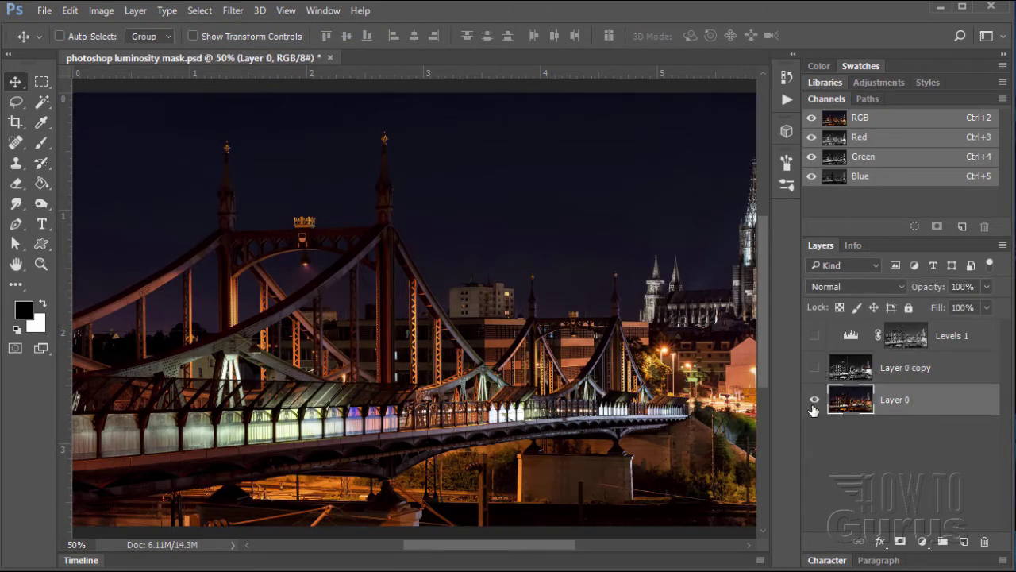
Add a default Levels 2 adjustment layer above Layer 0 and move its settings panel aside.
{"action": "left_click", "coordinate": [135, 12]}
{"action": "mouse_move", "coordinate": [176, 169]}
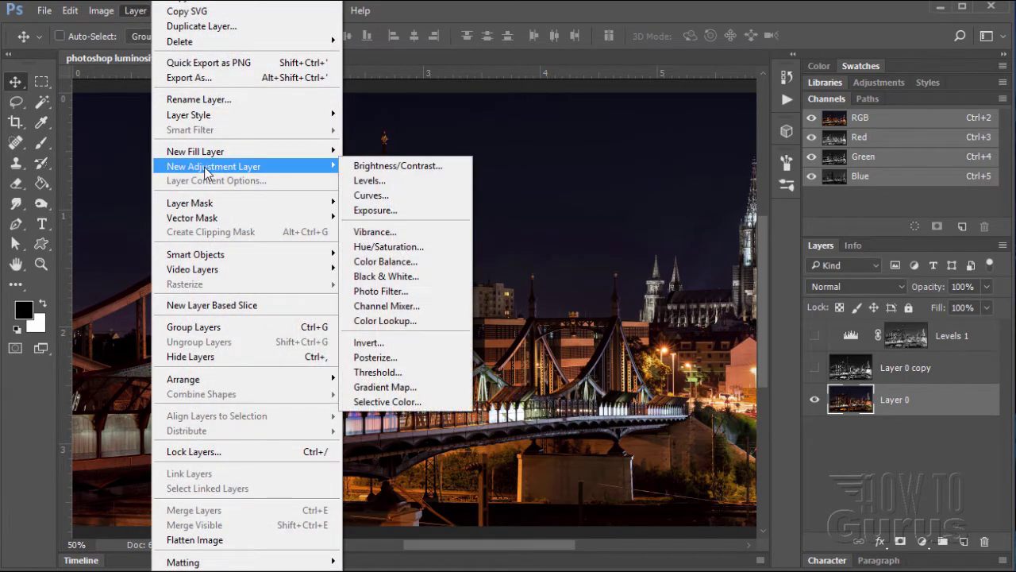
{"action": "left_click", "coordinate": [388, 182]}
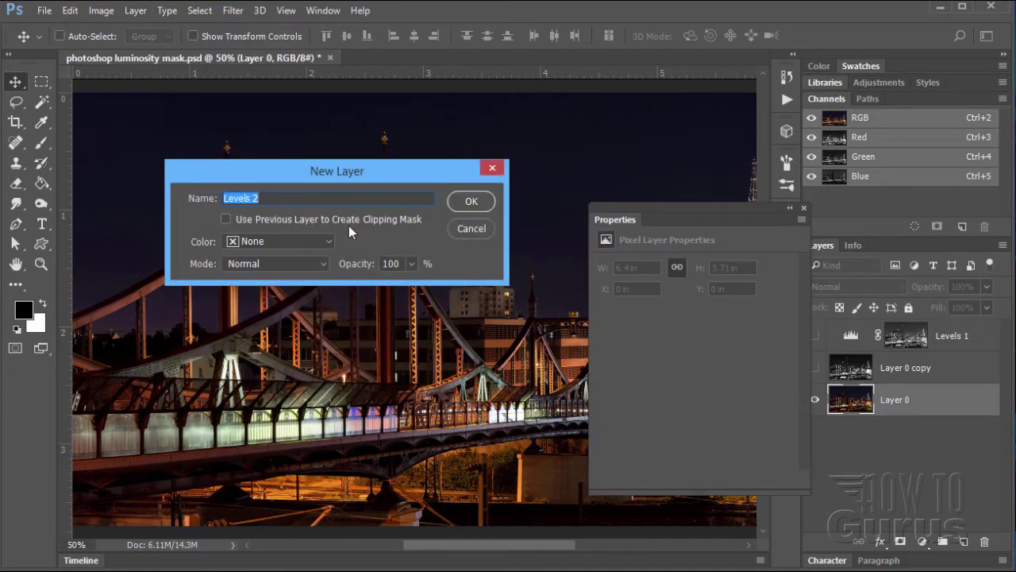
{"action": "left_click", "coordinate": [465, 204]}
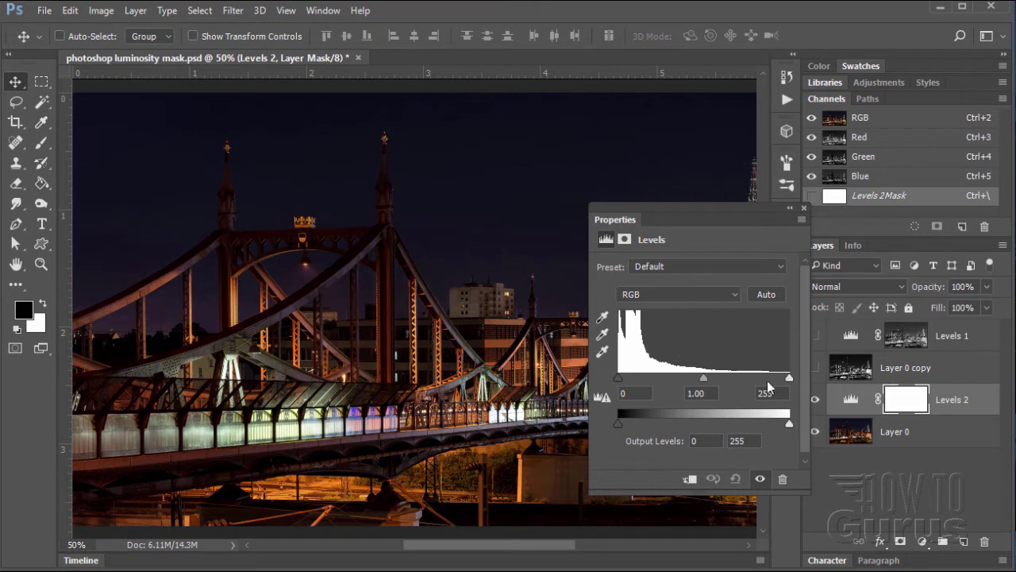
{"action": "left_click_drag", "start_coordinate": [719, 211], "coordinate": [663, 168]}
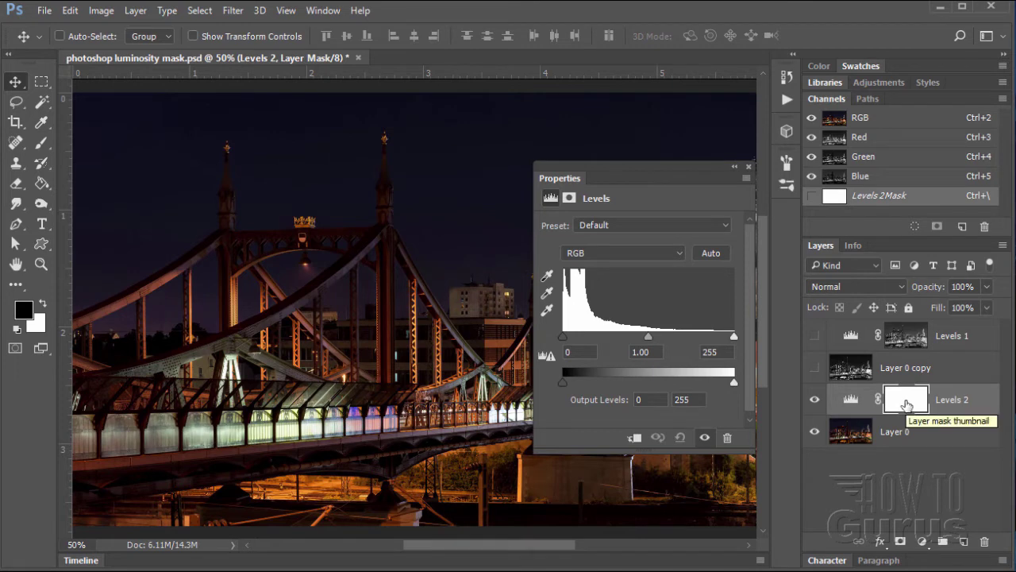
{"action": "left_click_drag", "start_coordinate": [702, 168], "coordinate": [937, 486]}
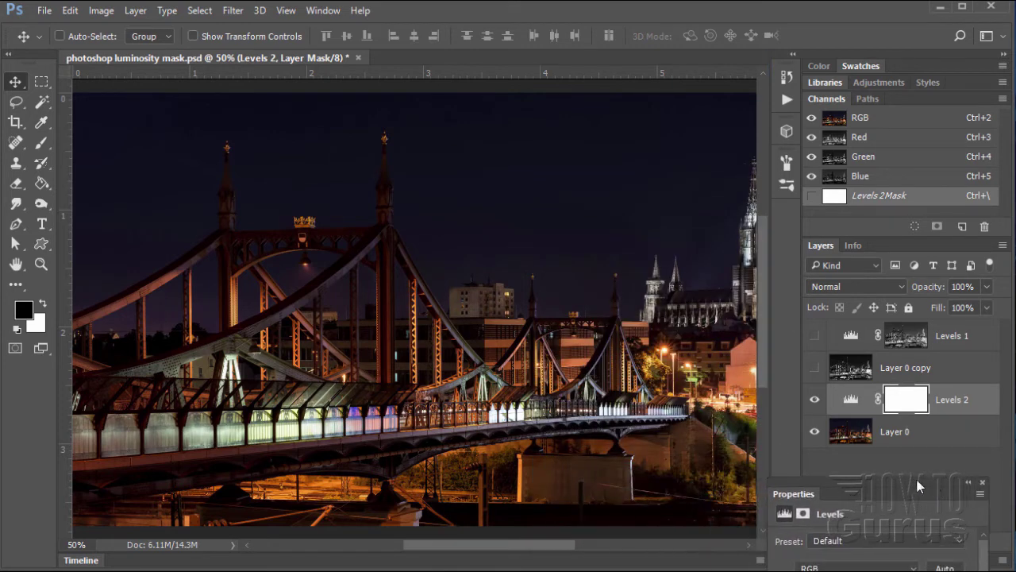
Paste the black-and-white bridge image into the Levels 2 layer mask.
{"action": "left_click", "coordinate": [901, 408], "text": "alt"}
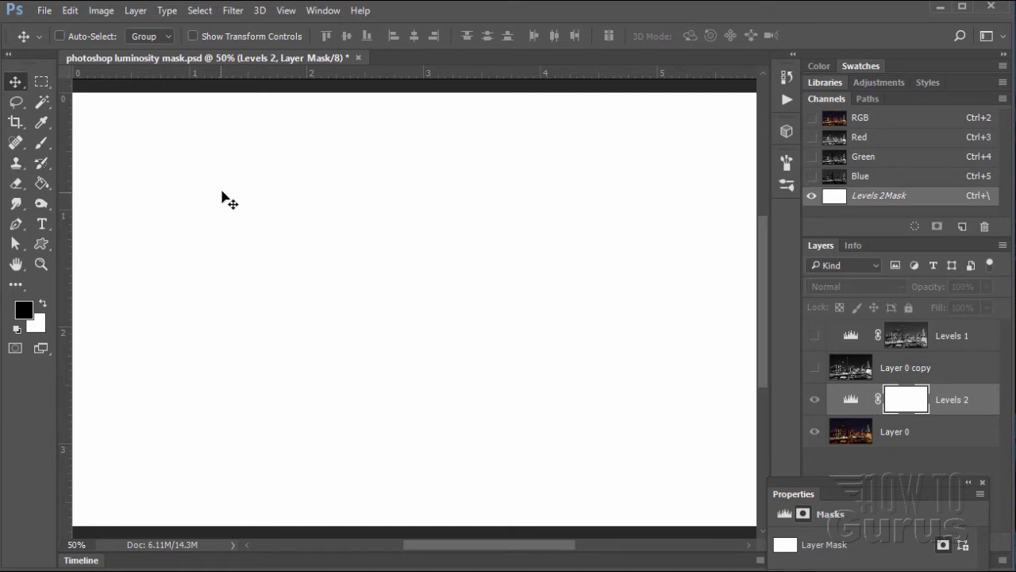
{"action": "left_click", "coordinate": [71, 10]}
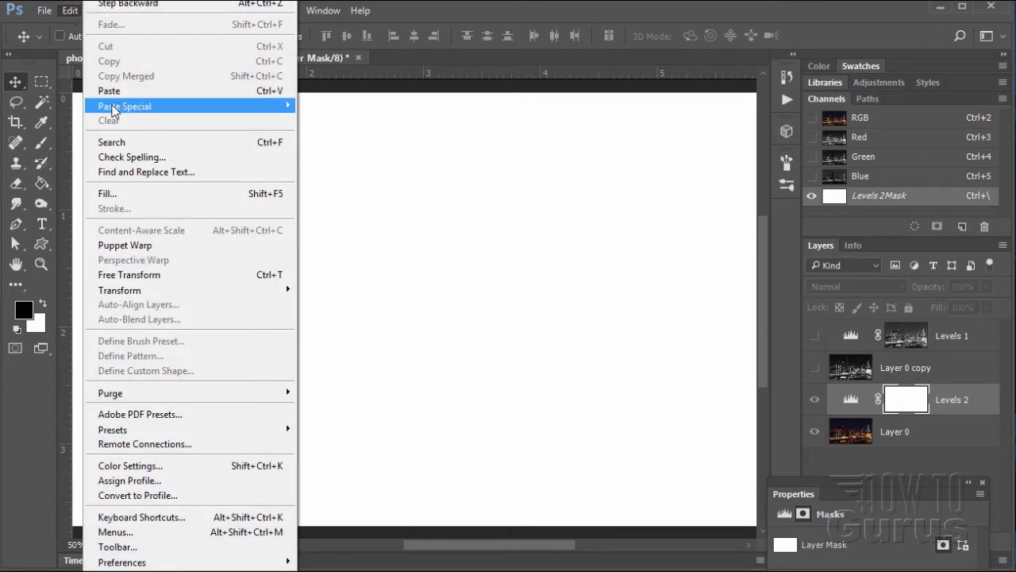
{"action": "left_click", "coordinate": [109, 90]}
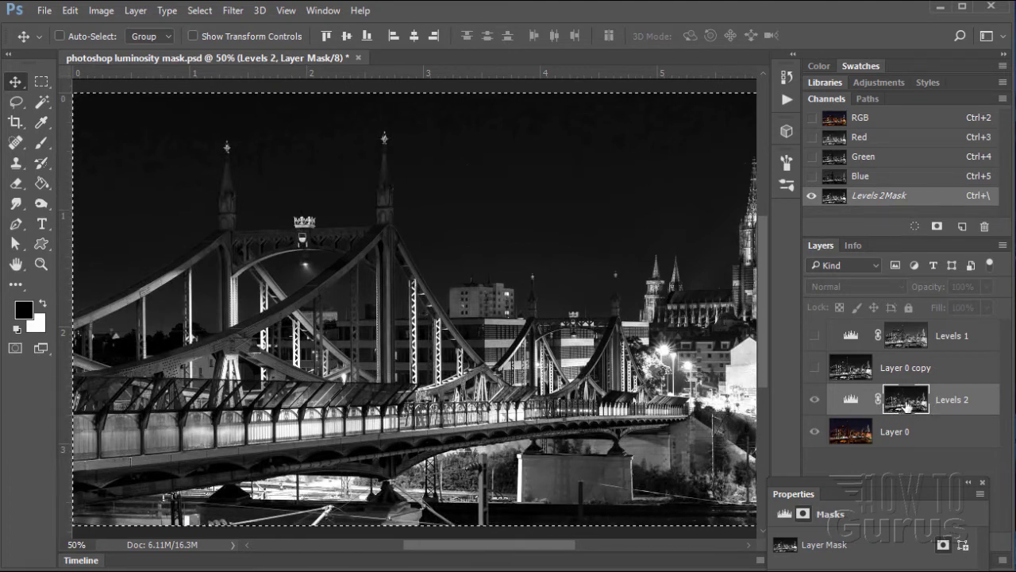
Preview the Levels 2 mask alone, then return to the colour photo with Levels settings.
{"action": "left_click", "coordinate": [849, 407]}
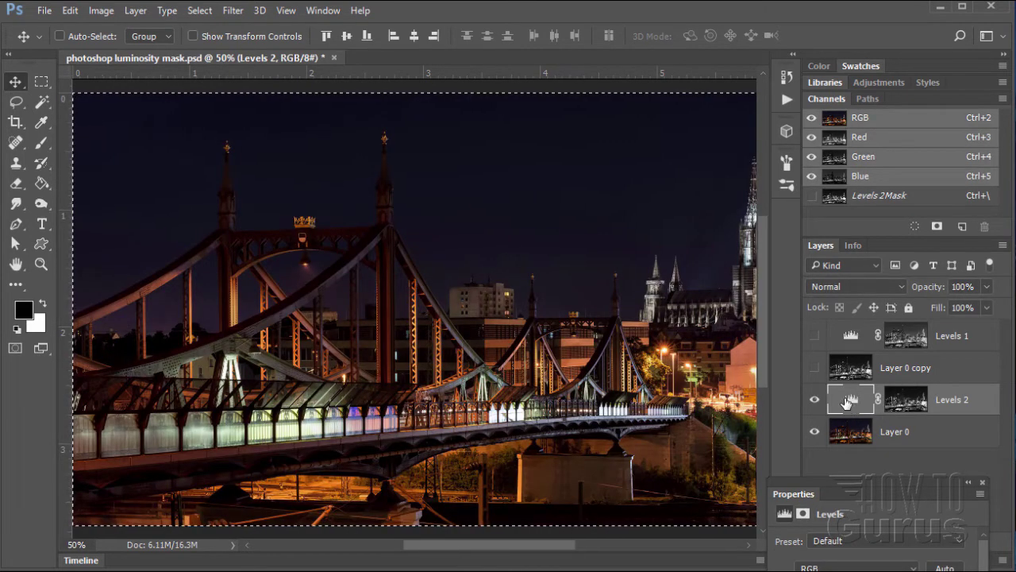
{"action": "key", "text": "alt"}
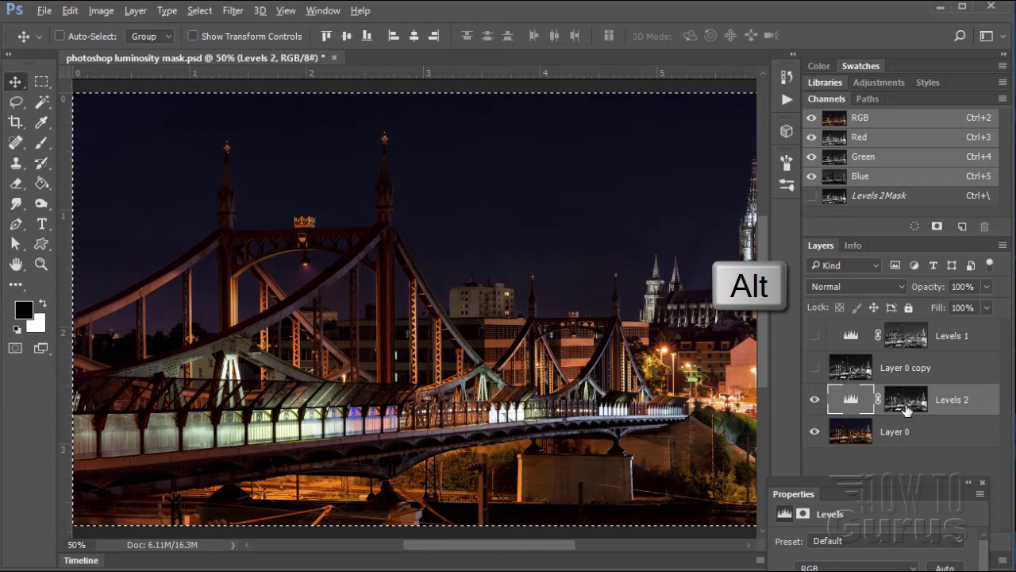
{"action": "left_click", "coordinate": [904, 405], "text": "alt"}
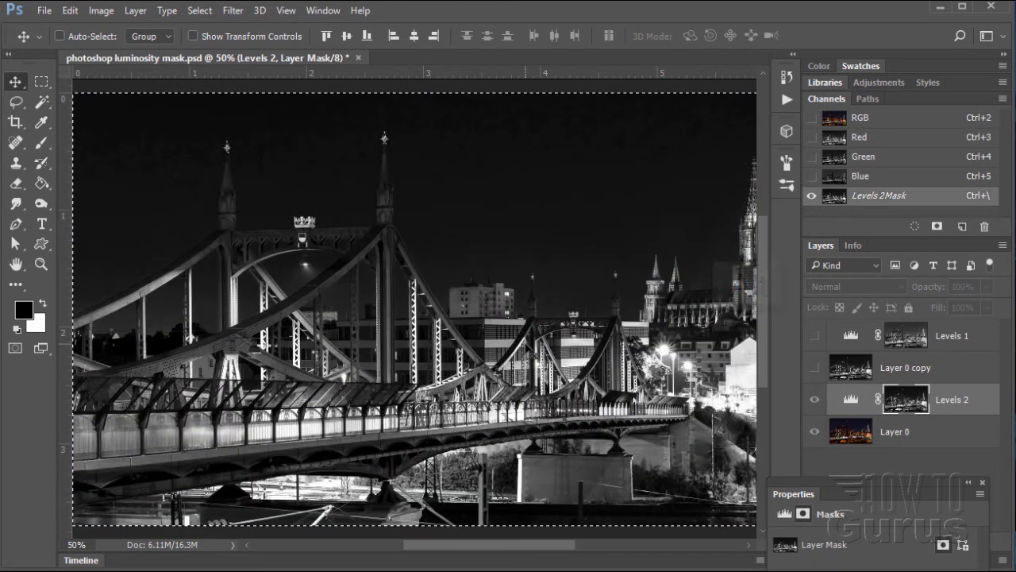
{"action": "left_click", "coordinate": [852, 401]}
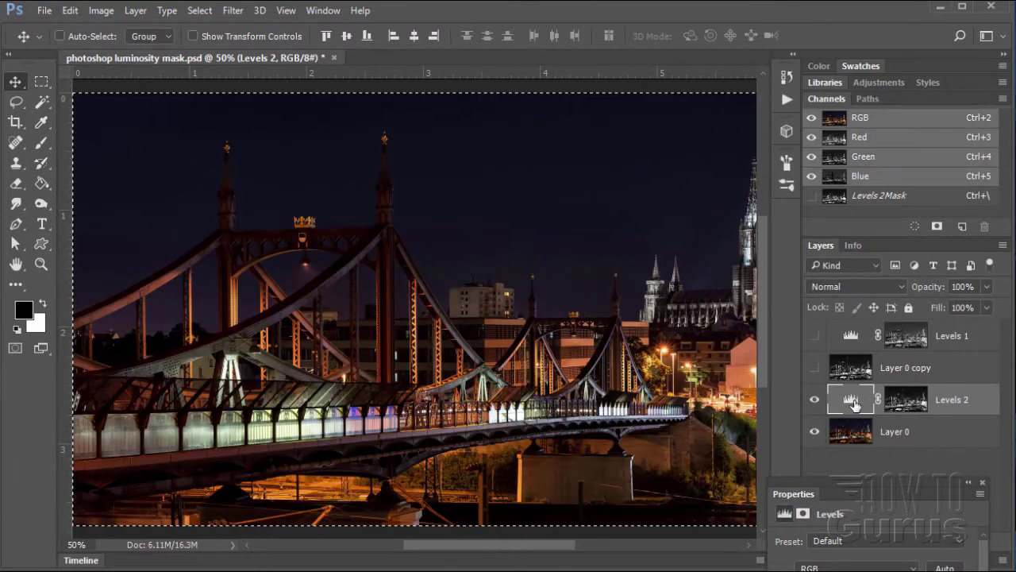
Clear the canvas selection and float the Levels 2 properties as a larger panel.
{"action": "left_click", "coordinate": [200, 10]}
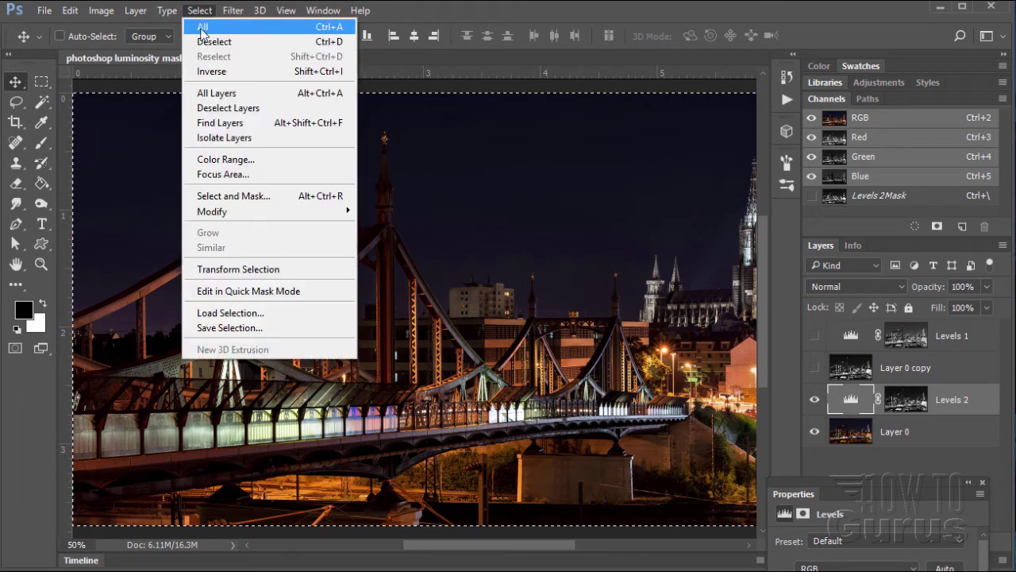
{"action": "left_click", "coordinate": [208, 41]}
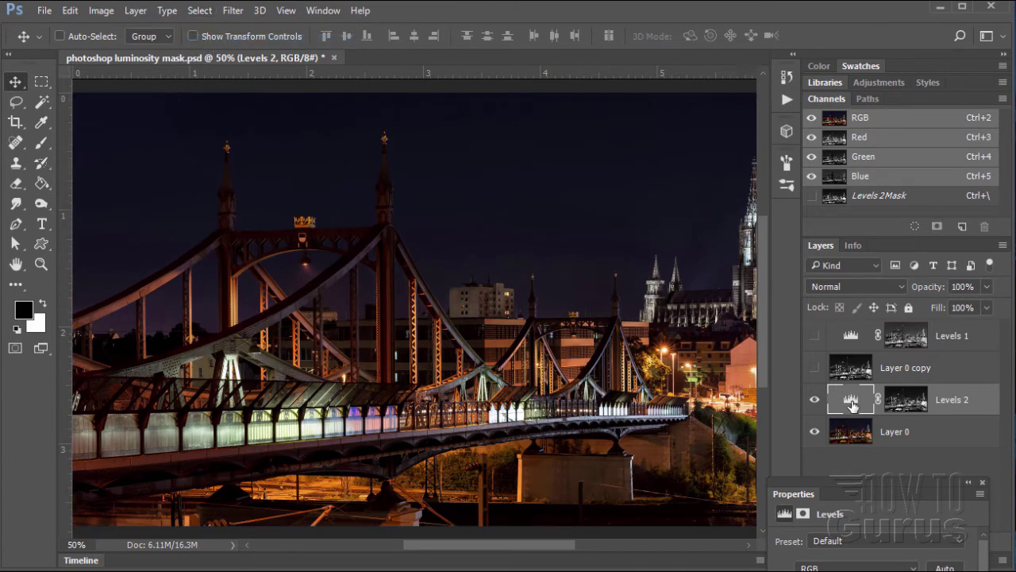
{"action": "left_click_drag", "start_coordinate": [864, 481], "coordinate": [714, 233]}
Raise the Levels 2 midtone gamma to about 2.91, then close the floating panel.
{"action": "left_click_drag", "start_coordinate": [732, 406], "coordinate": [674, 397]}
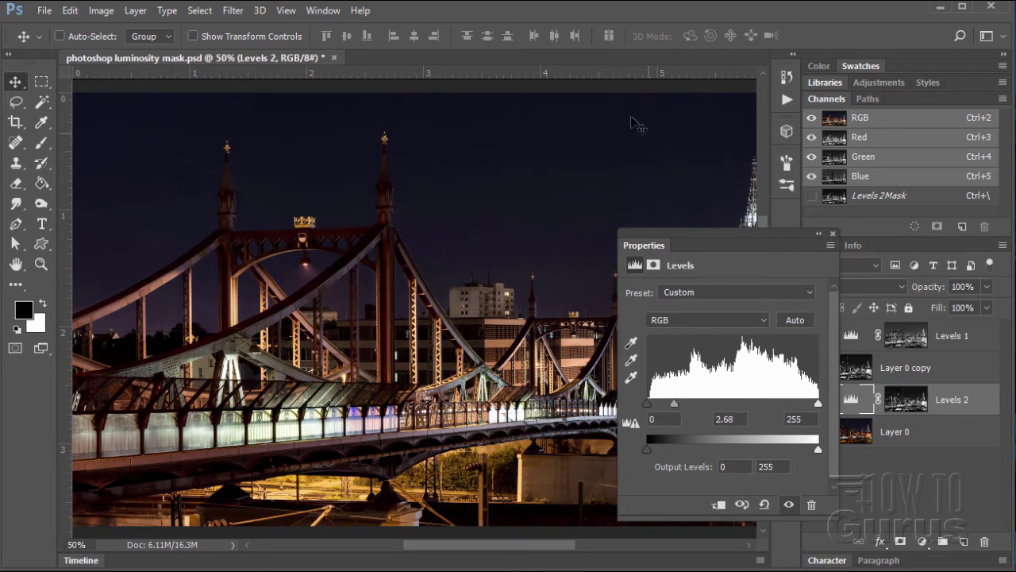
{"action": "left_click_drag", "start_coordinate": [743, 237], "coordinate": [686, 246]}
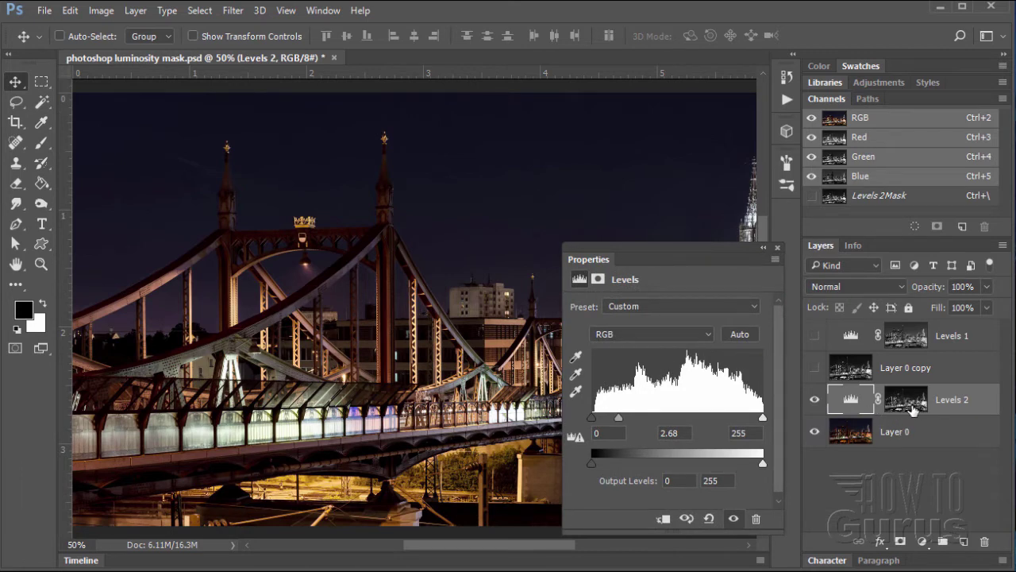
{"action": "left_click_drag", "start_coordinate": [684, 249], "coordinate": [693, 249]}
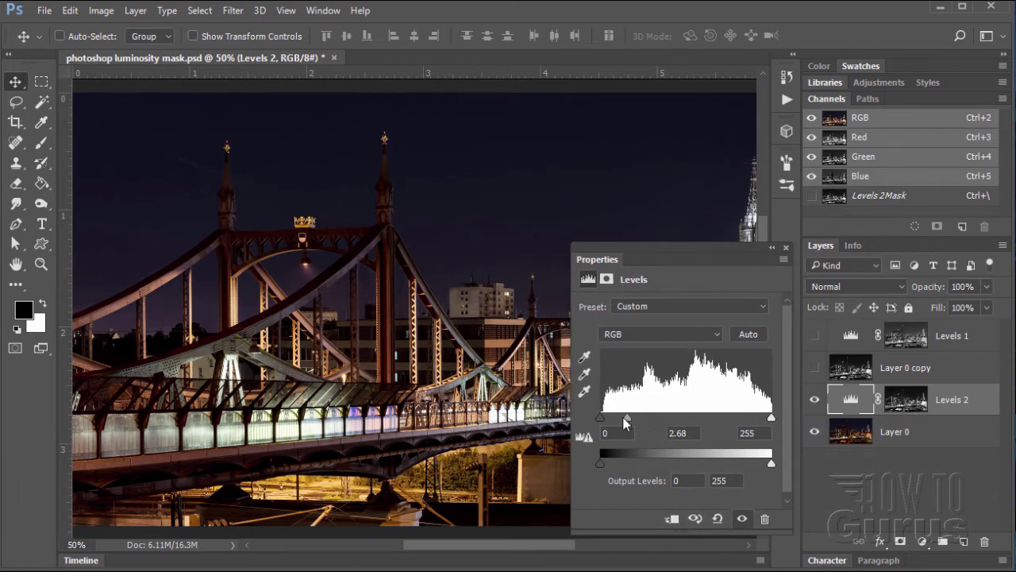
{"action": "mouse_move", "coordinate": [627, 416]}
{"action": "left_mouse_down"}
{"action": "mouse_move", "coordinate": [648, 416]}
{"action": "mouse_move", "coordinate": [628, 417]}
{"action": "left_mouse_up"}
{"action": "mouse_move", "coordinate": [628, 418]}
{"action": "left_mouse_down"}
{"action": "mouse_move", "coordinate": [644, 415]}
{"action": "mouse_move", "coordinate": [625, 419]}
{"action": "left_mouse_up"}
{"action": "left_click", "coordinate": [786, 249]}
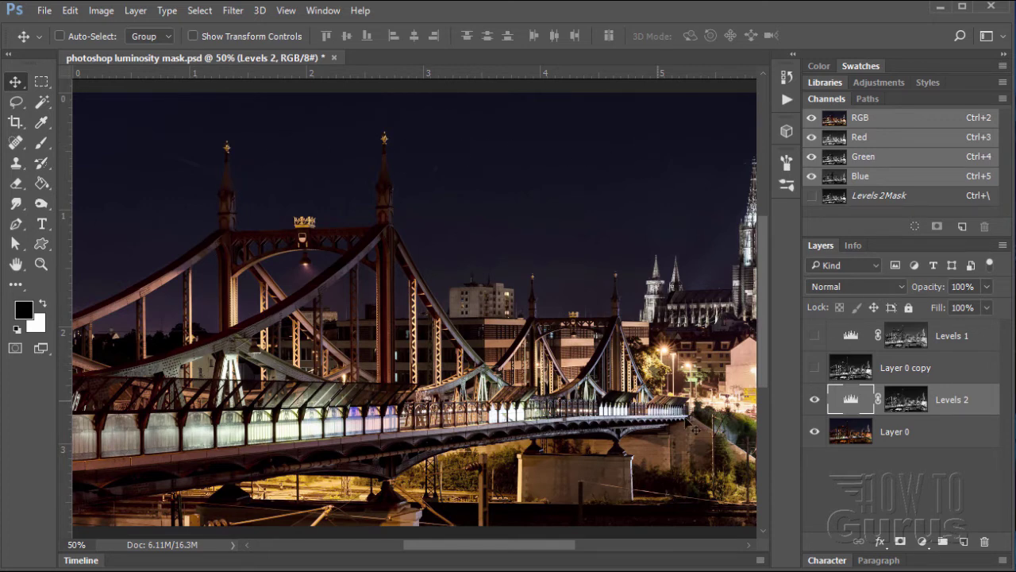
Apply an Image Levels adjustment to the Levels 2 mask with input levels 4, 1.19 and 215.
{"action": "left_click", "coordinate": [915, 405], "text": "alt"}
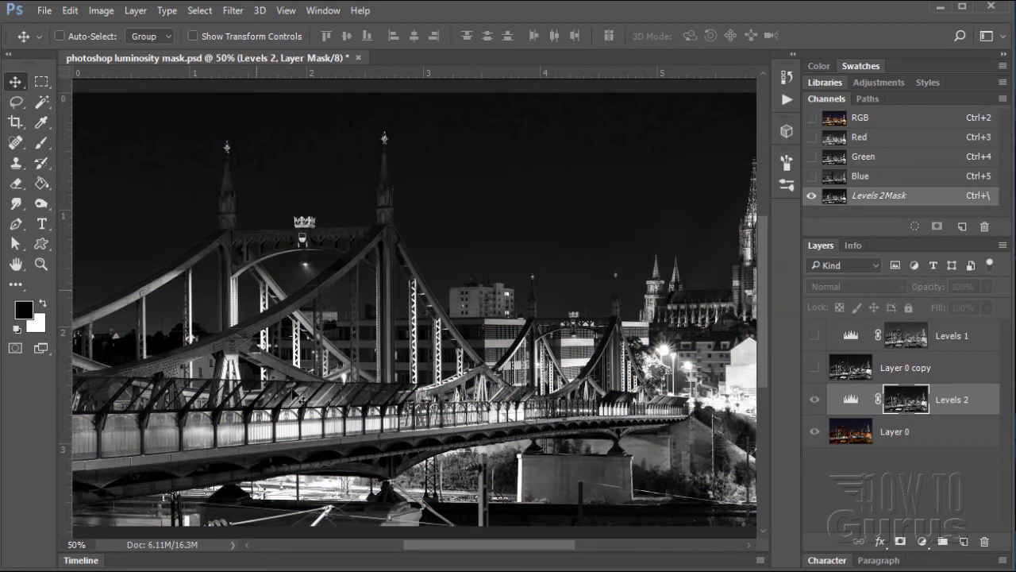
{"action": "left_click", "coordinate": [100, 11]}
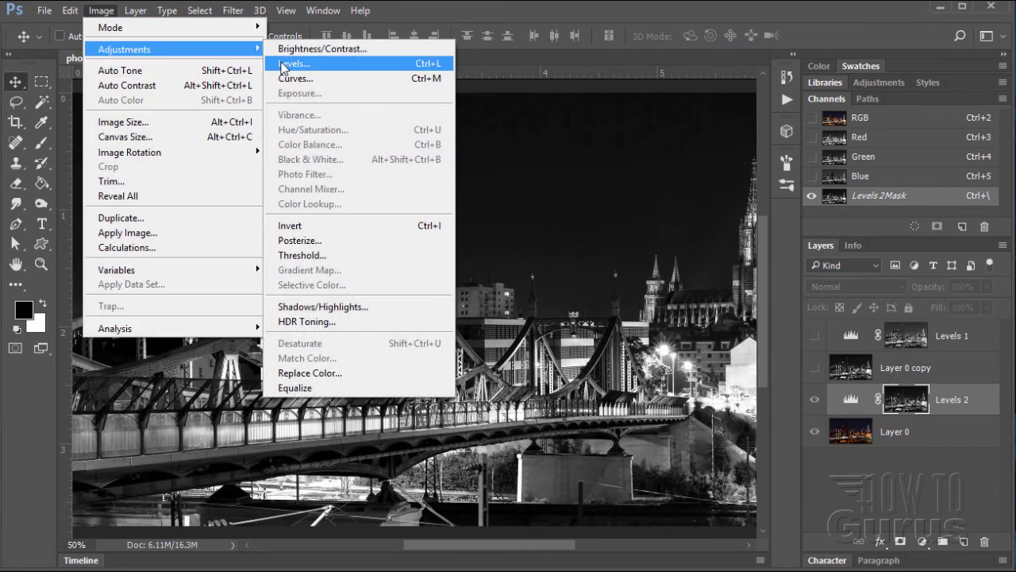
{"action": "left_click", "coordinate": [283, 64]}
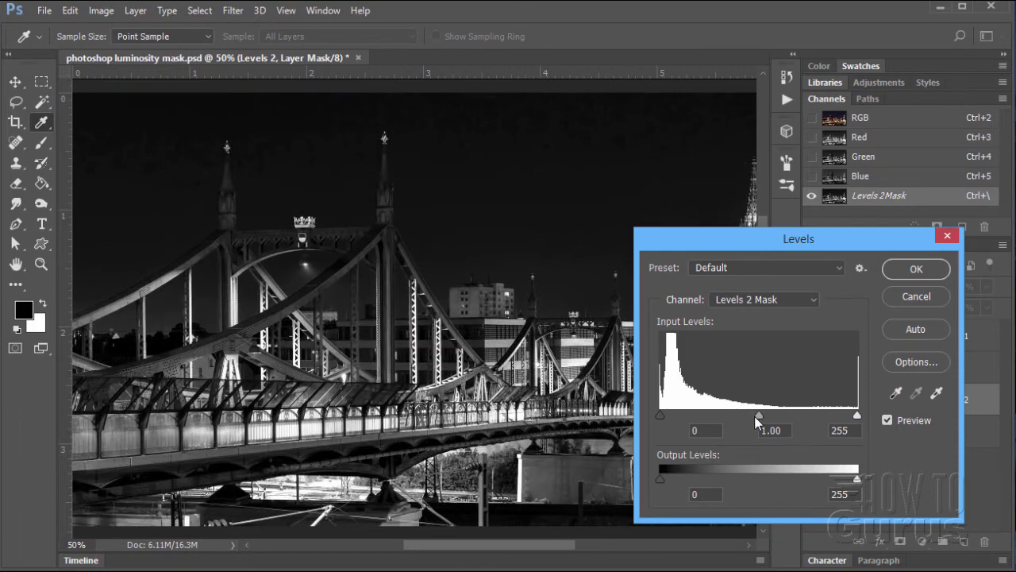
{"action": "mouse_move", "coordinate": [759, 416]}
{"action": "left_mouse_down"}
{"action": "mouse_move", "coordinate": [747, 425]}
{"action": "mouse_move", "coordinate": [751, 417]}
{"action": "left_mouse_up"}
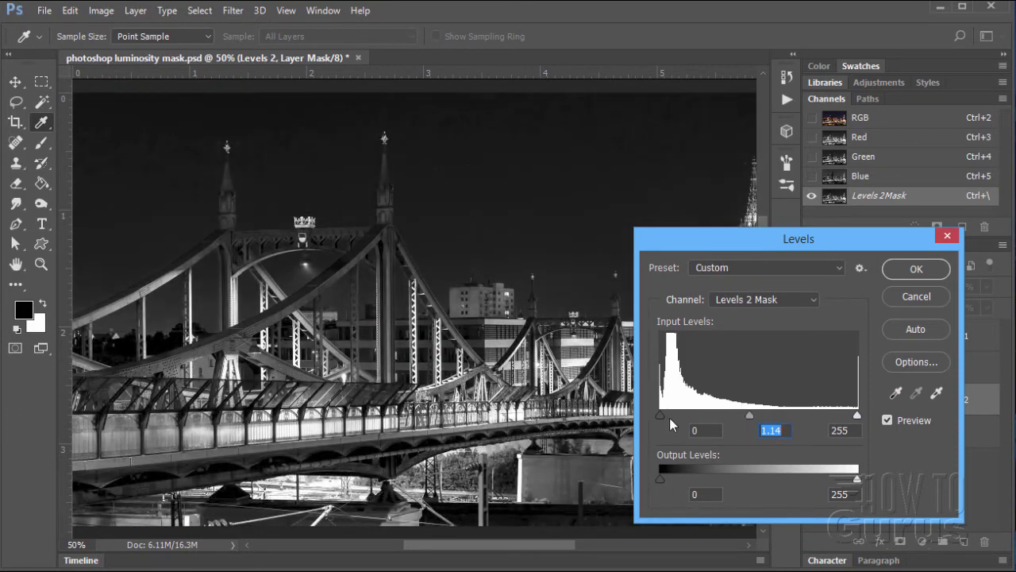
{"action": "mouse_move", "coordinate": [661, 416]}
{"action": "left_mouse_down"}
{"action": "mouse_move", "coordinate": [669, 413]}
{"action": "mouse_move", "coordinate": [659, 416]}
{"action": "left_mouse_up"}
{"action": "left_click_drag", "start_coordinate": [854, 410], "coordinate": [826, 417]}
{"action": "mouse_move", "coordinate": [666, 423]}
{"action": "left_mouse_down"}
{"action": "mouse_move", "coordinate": [677, 421]}
{"action": "mouse_move", "coordinate": [666, 420]}
{"action": "left_mouse_up"}
{"action": "left_click_drag", "start_coordinate": [738, 415], "coordinate": [735, 414]}
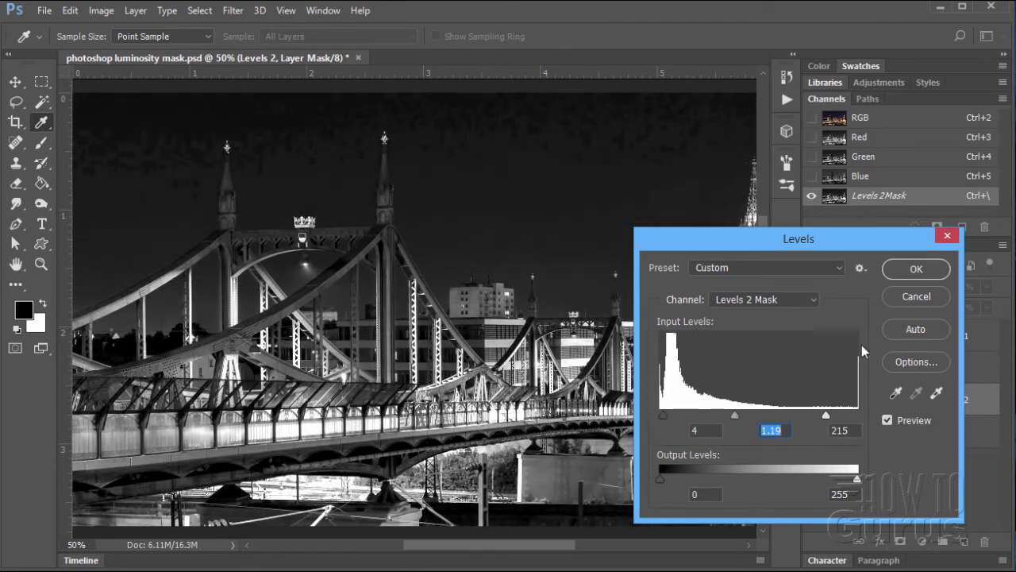
{"action": "left_click", "coordinate": [915, 269]}
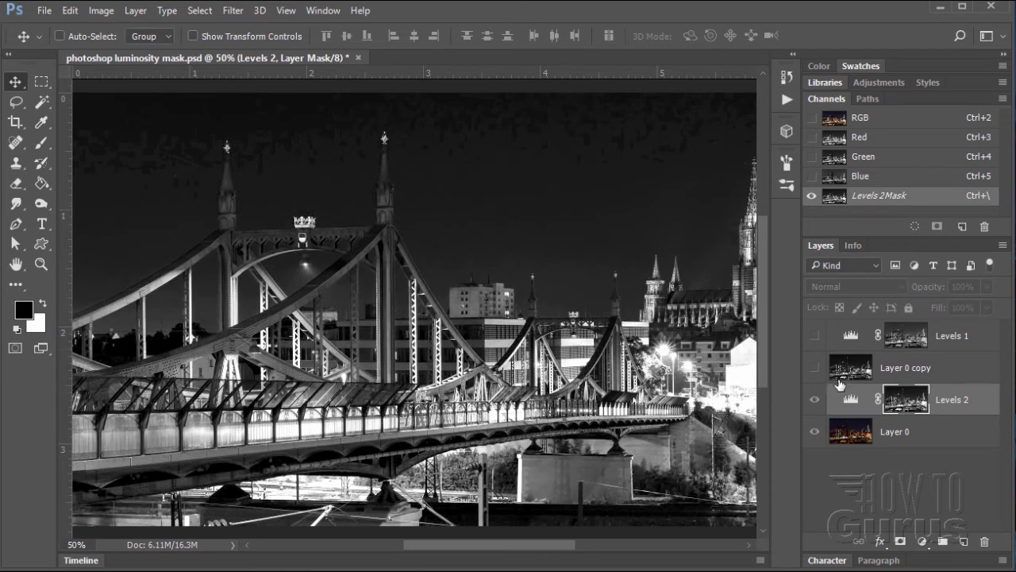
Return to the colour photo and compare Levels 1 against Levels 2 by toggling visibility.
{"action": "left_click", "coordinate": [851, 401]}
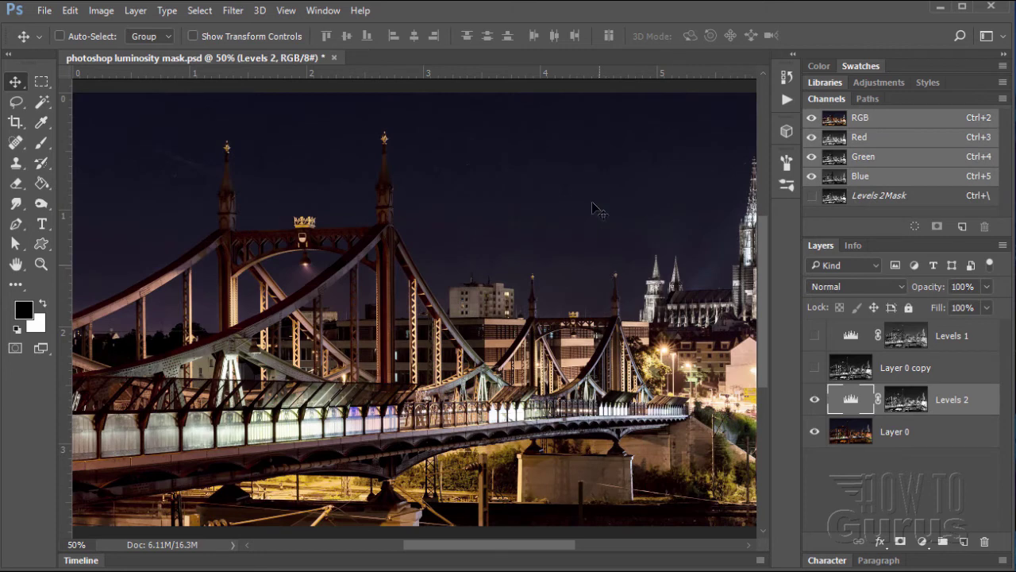
{"action": "left_click", "coordinate": [815, 400]}
{"action": "left_click", "coordinate": [814, 336]}
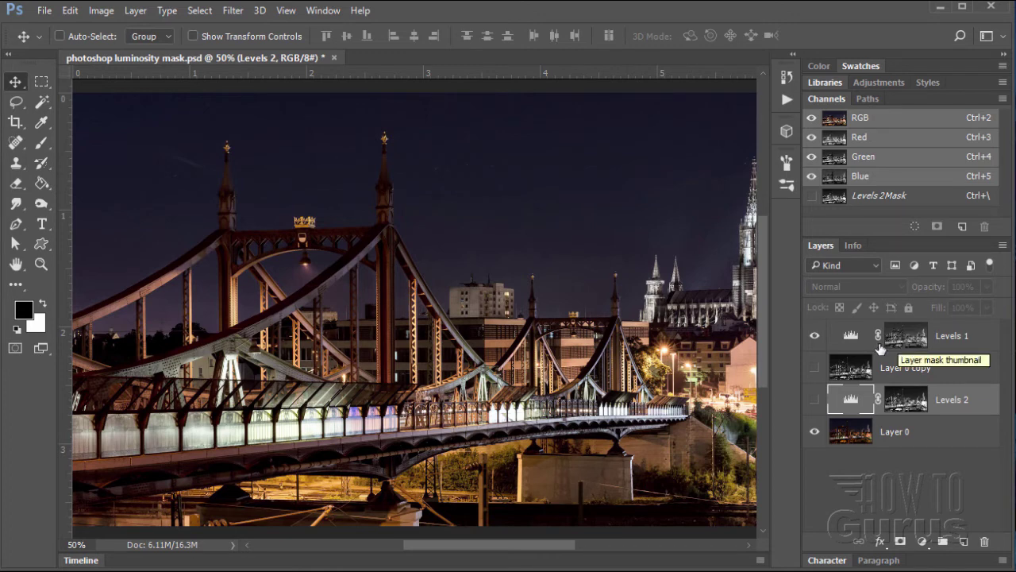
{"action": "left_click", "coordinate": [814, 336]}
{"action": "left_click", "coordinate": [815, 400]}
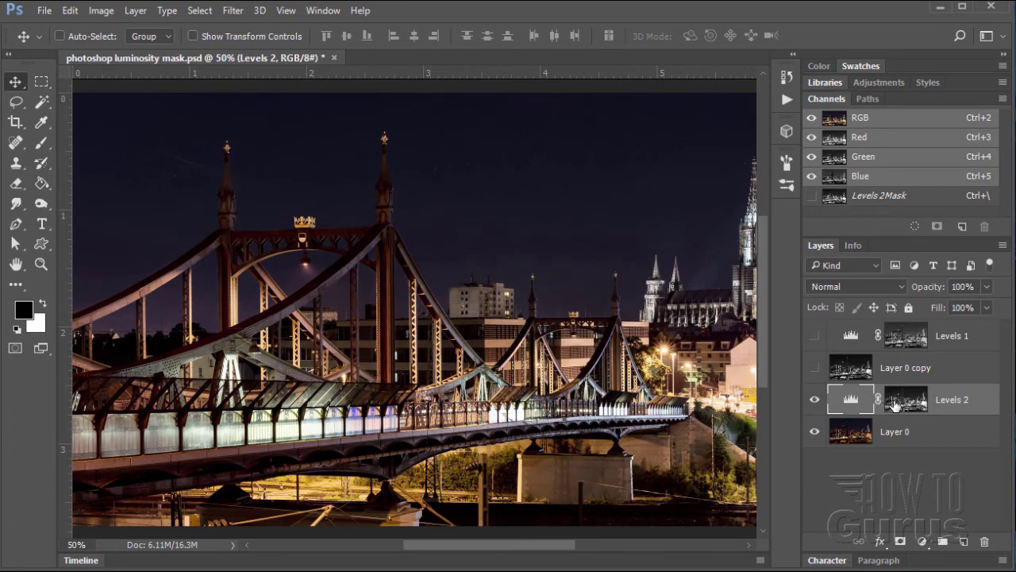
Compare the two layers again, finishing with Levels 2 visible and Levels 1 hidden.
{"action": "left_click", "coordinate": [815, 399]}
{"action": "left_click", "coordinate": [815, 336]}
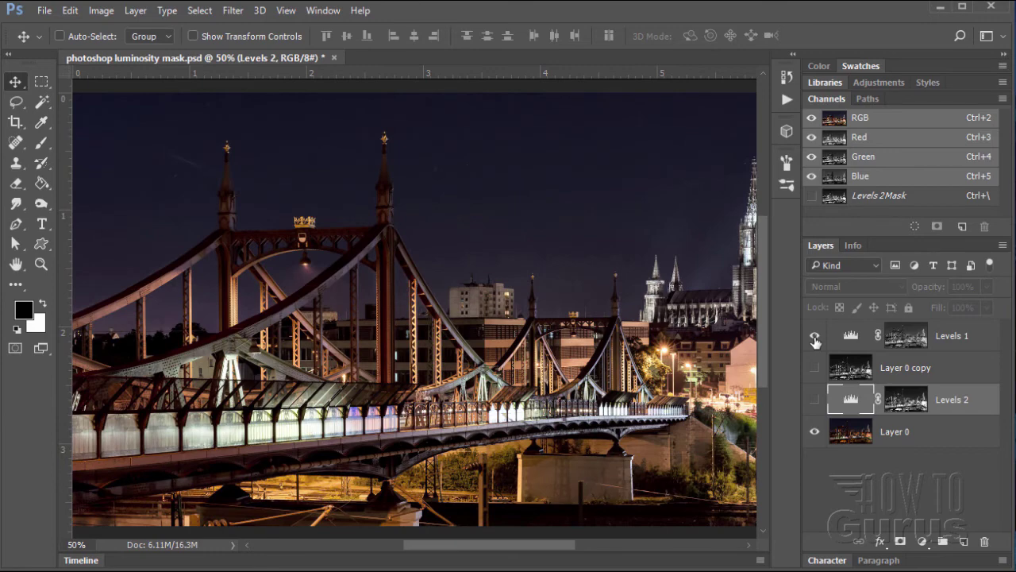
{"action": "left_click", "coordinate": [814, 335]}
{"action": "left_click", "coordinate": [815, 336]}
{"action": "left_click", "coordinate": [815, 336]}
{"action": "left_click", "coordinate": [814, 400]}
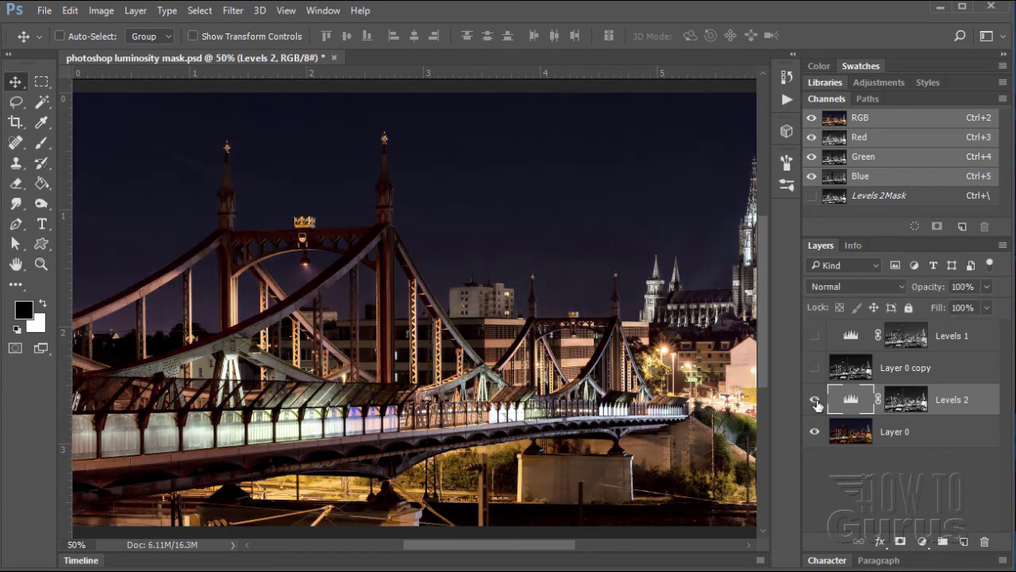
{"action": "left_click", "coordinate": [909, 405], "text": "alt"}
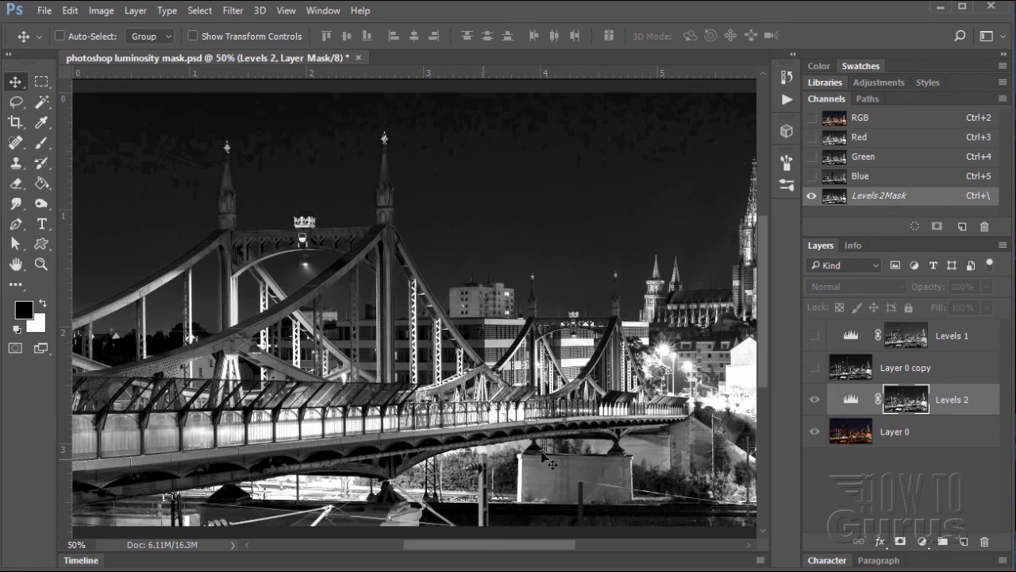
{"action": "left_click", "coordinate": [848, 399]}
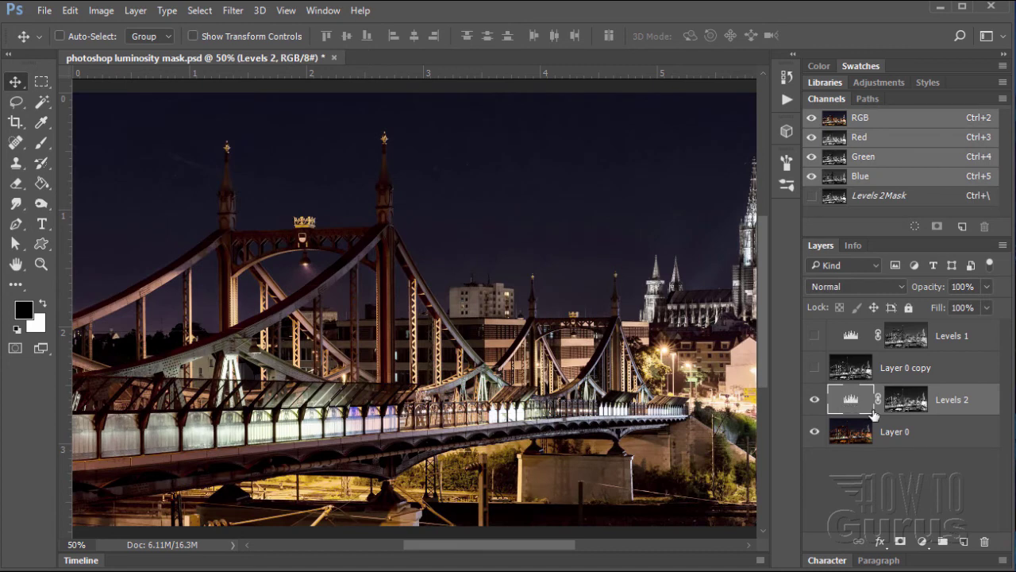